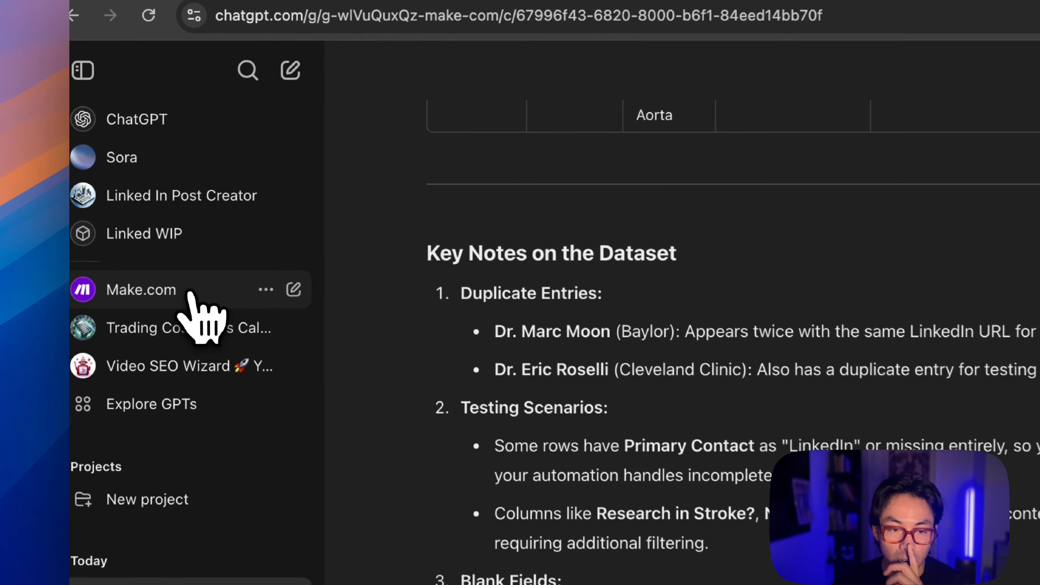
pyautogui.click(130, 193)
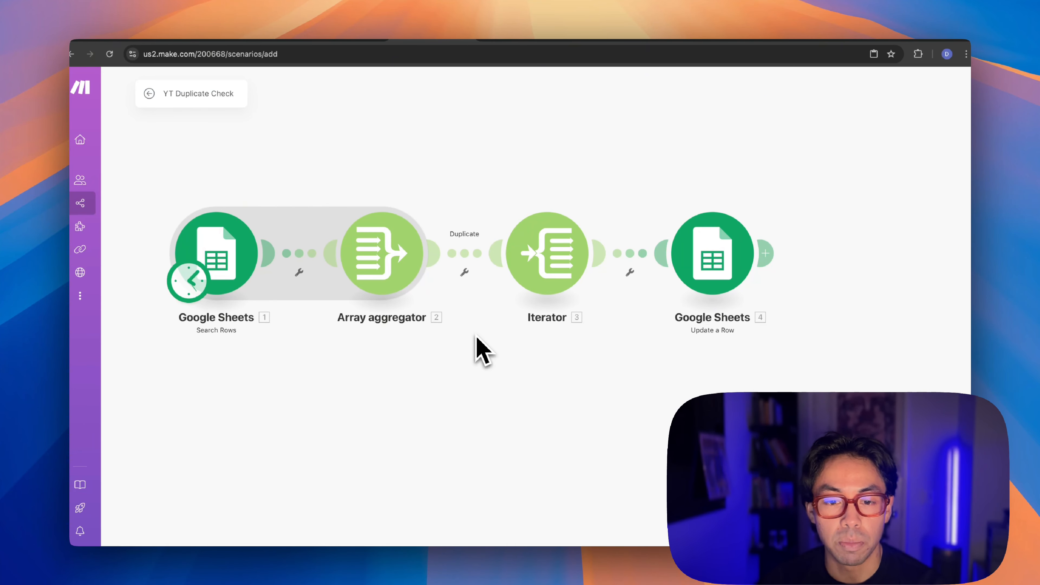
pyautogui.scroll(1, 476, 335)
pyautogui.hscroll(-2, 476, 335)
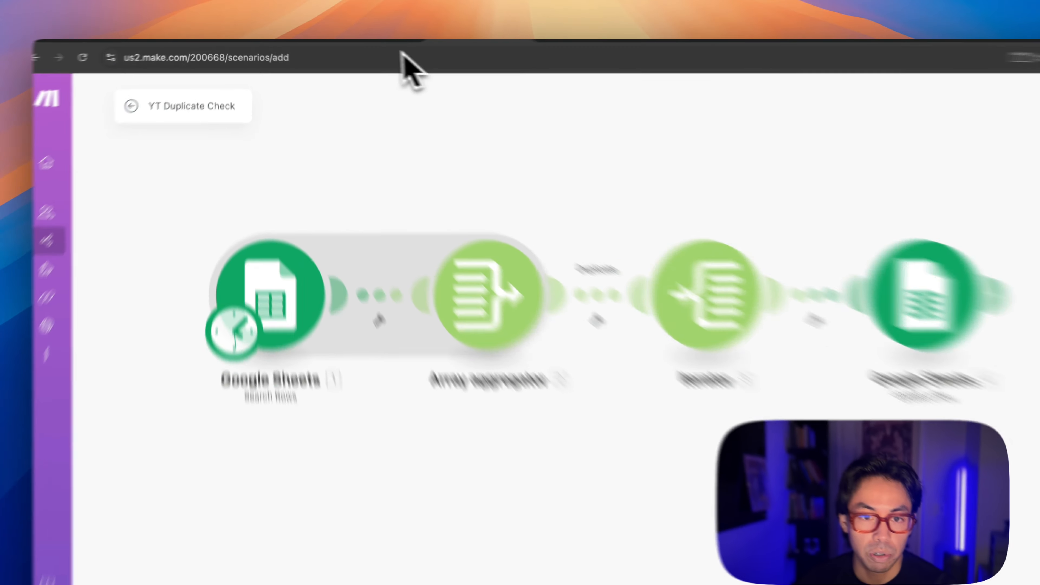
# Switch to the YT Duplicate Check spreadsheet and look through the contact rows and their LinkedIn column.
pyautogui.click(351, 39)
pyautogui.scroll(-1, 441, 362)
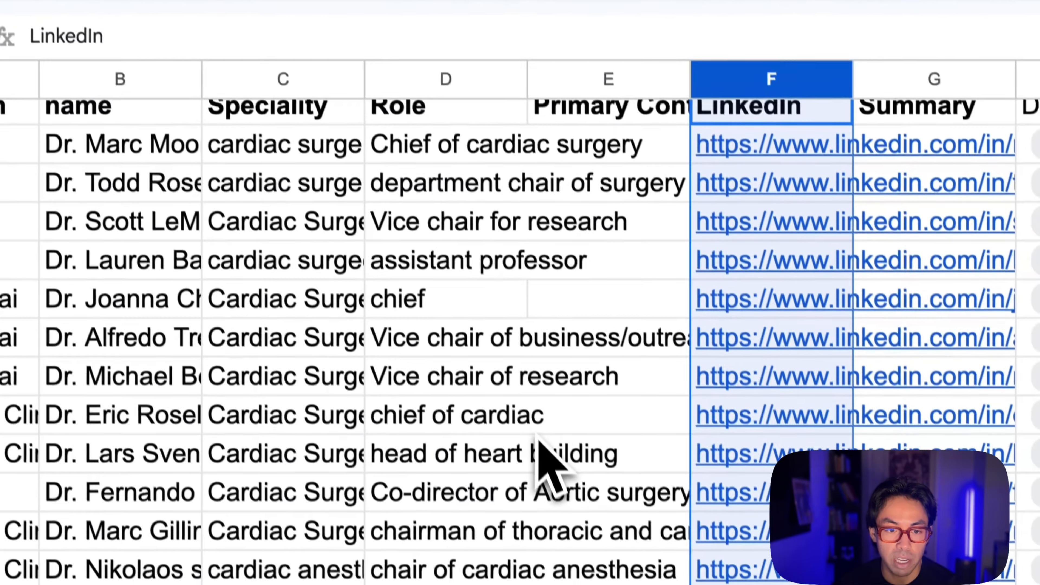
pyautogui.scroll(-1, 540, 442)
pyautogui.scroll(1, 540, 444)
pyautogui.scroll(-5, 539, 445)
pyautogui.scroll(5, 438, 387)
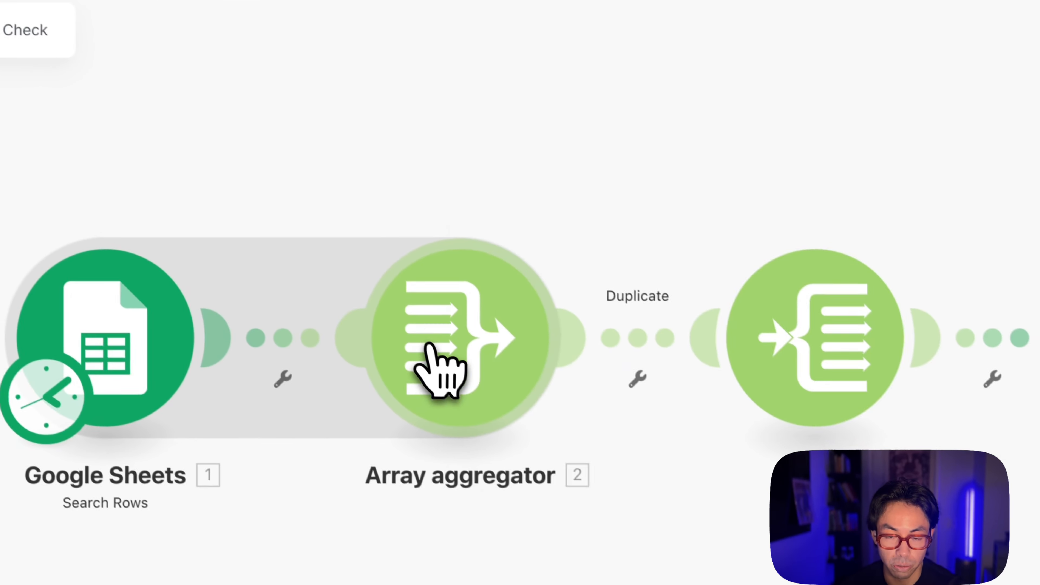
# Open the Array aggregator module and examine its aggregated fields and the Group by mapping.
pyautogui.click(434, 360)
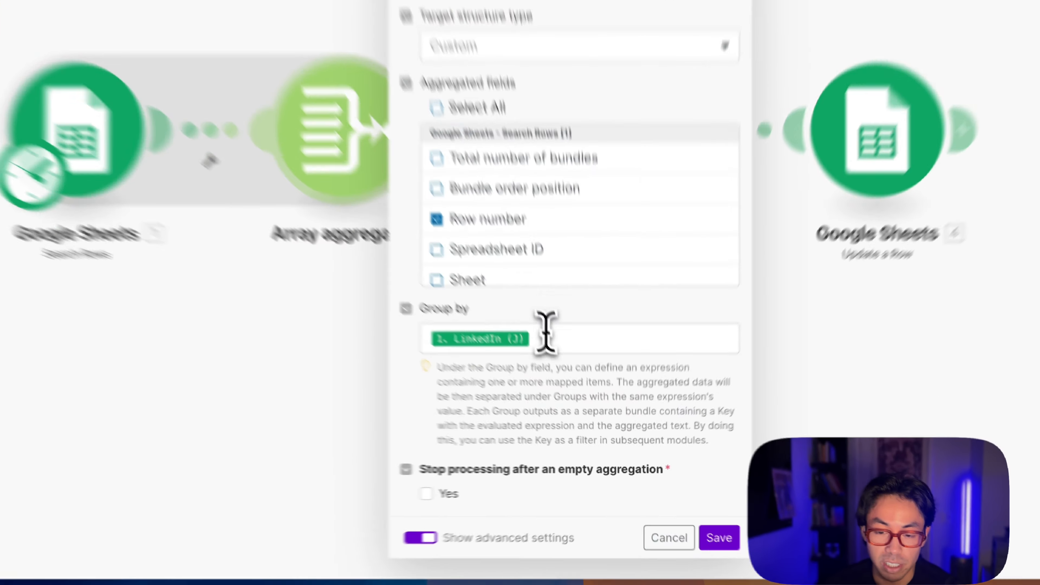
pyautogui.click(575, 386)
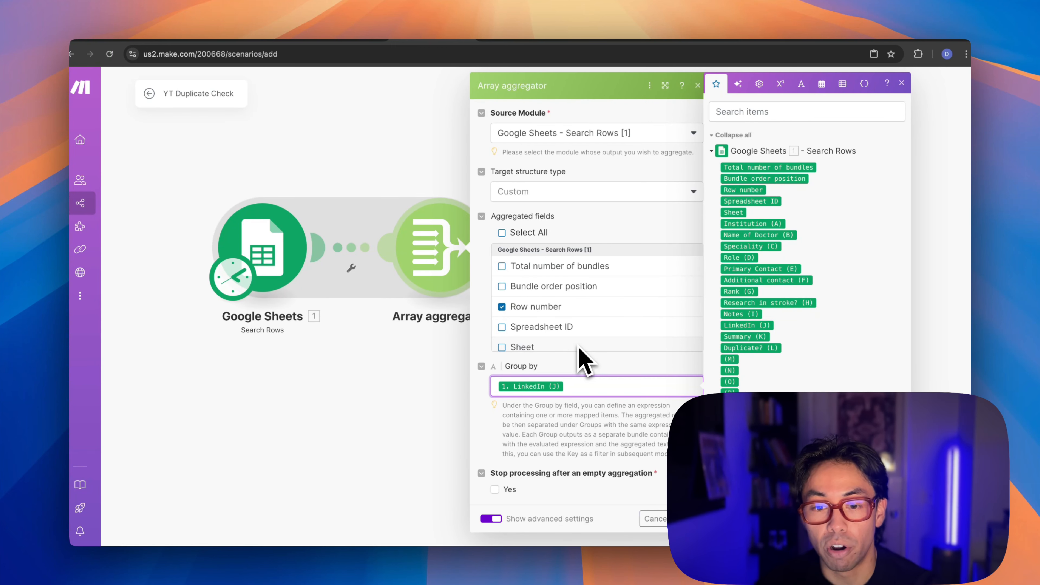
pyautogui.scroll(-1, 579, 348)
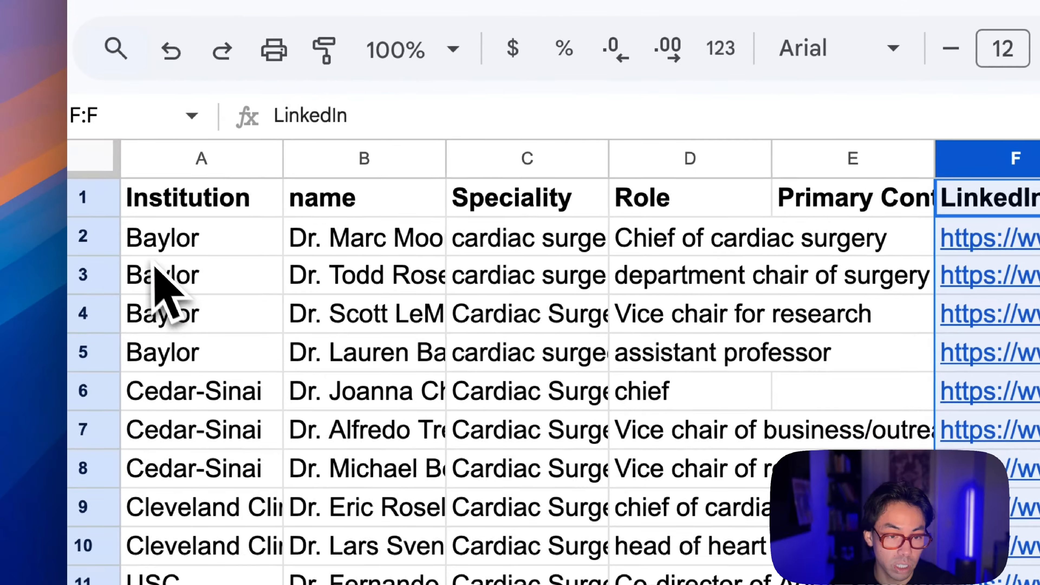
# Copy the contact rows A2:H8 and paste them below the last entry, starting at row 63, as test duplicates.
pyautogui.moveTo(80, 279); pyautogui.dragTo(917, 434)
pyautogui.moveTo(736, 366); pyautogui.dragTo(1036, 430)
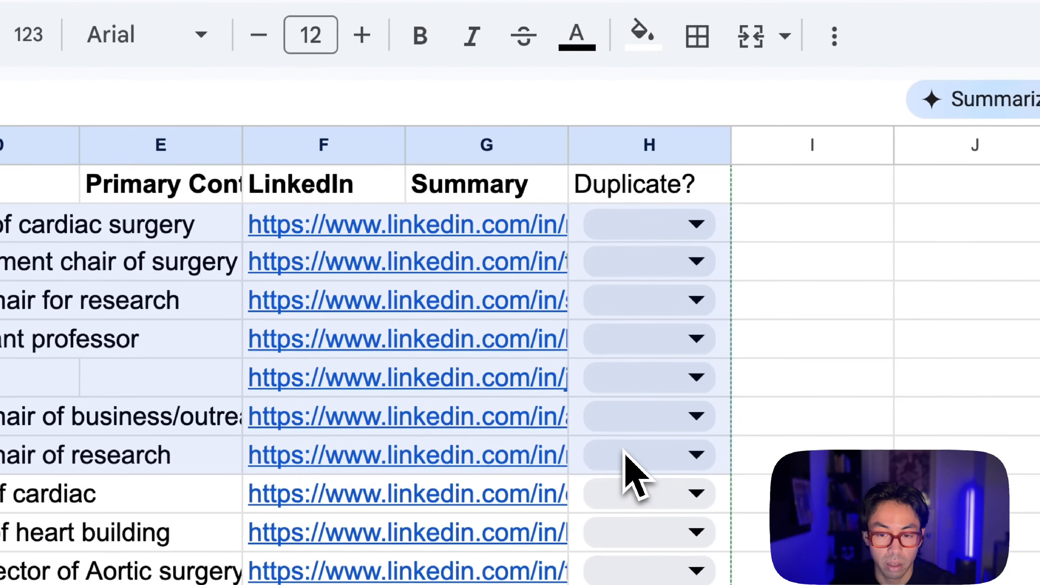
pyautogui.hotkey('ctrl', 'c')
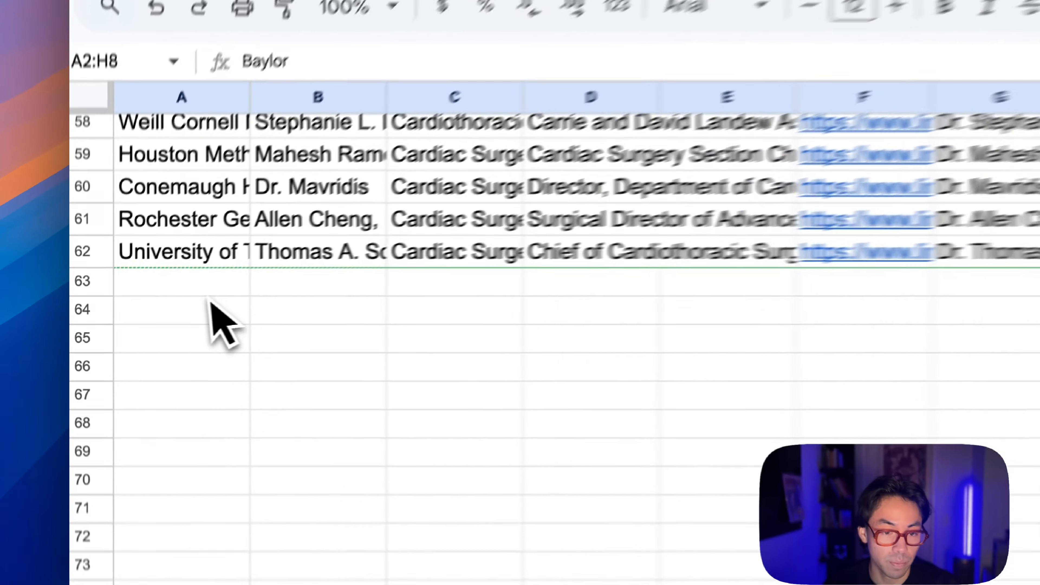
pyautogui.moveTo(155, 301); pyautogui.dragTo(720, 470)
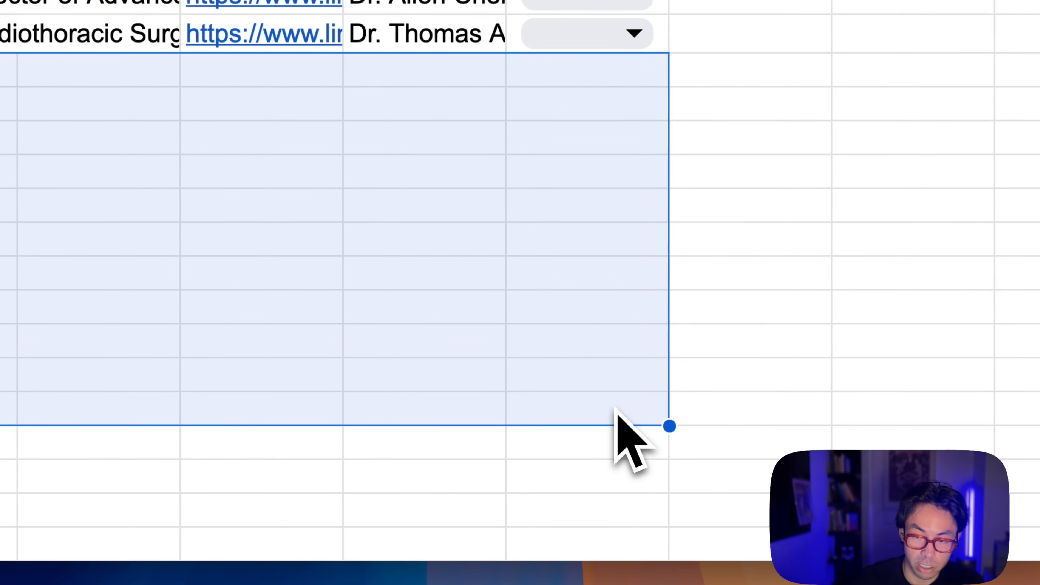
pyautogui.press('super+v')
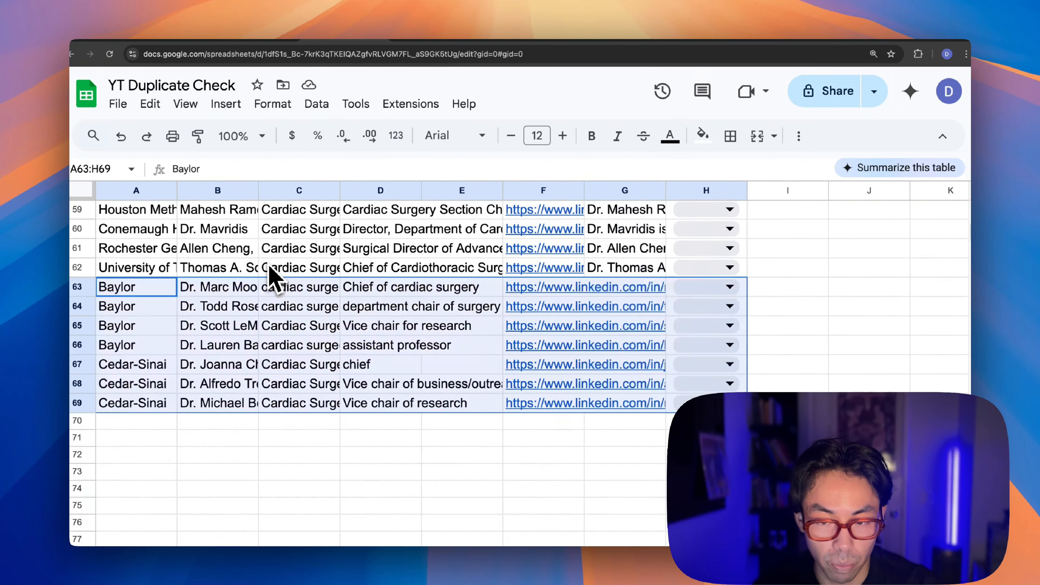
# Look through the contact list to compare the pasted duplicate rows with the existing entries.
pyautogui.scroll(10, 269, 270)
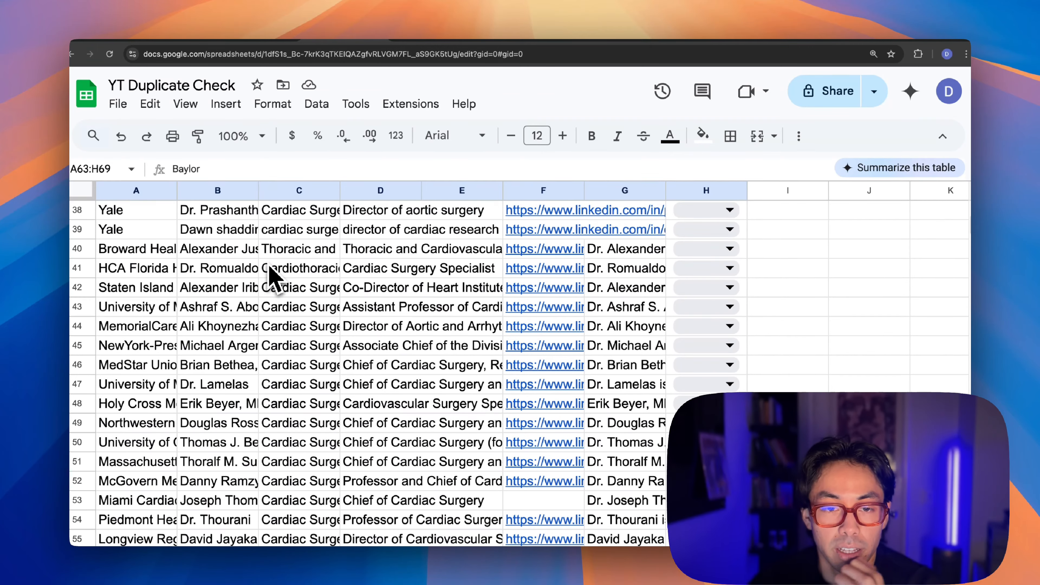
pyautogui.scroll(10, 399, 467)
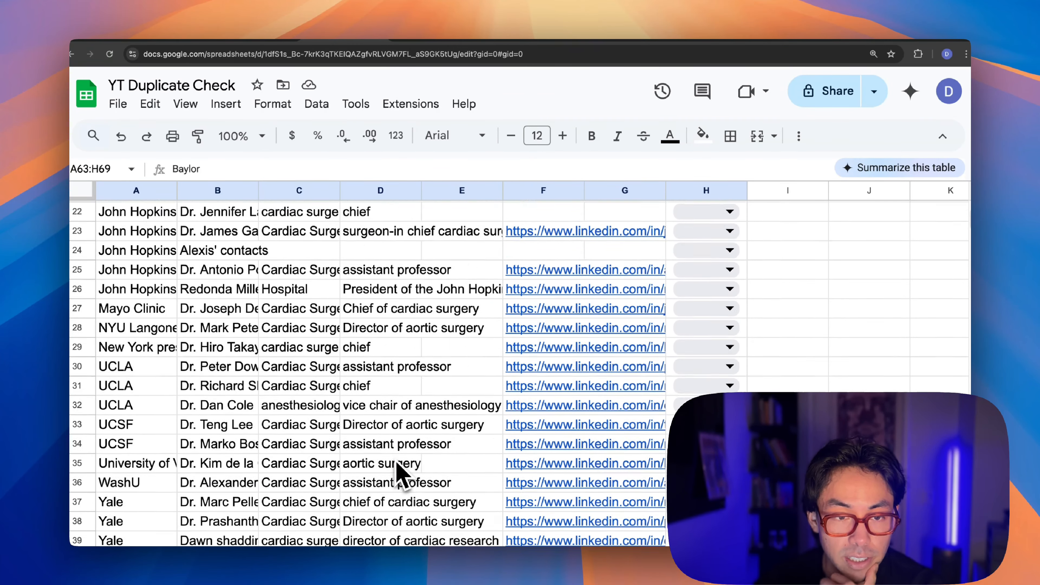
pyautogui.scroll(5, 395, 476)
pyautogui.scroll(-20, 400, 477)
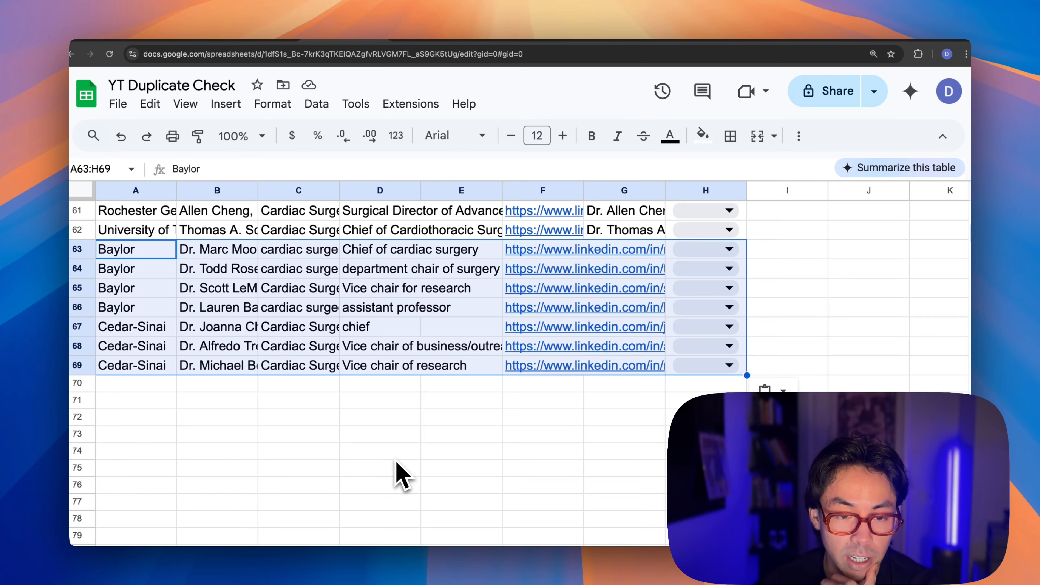
pyautogui.scroll(1, 381, 369)
pyautogui.scroll(20, 371, 332)
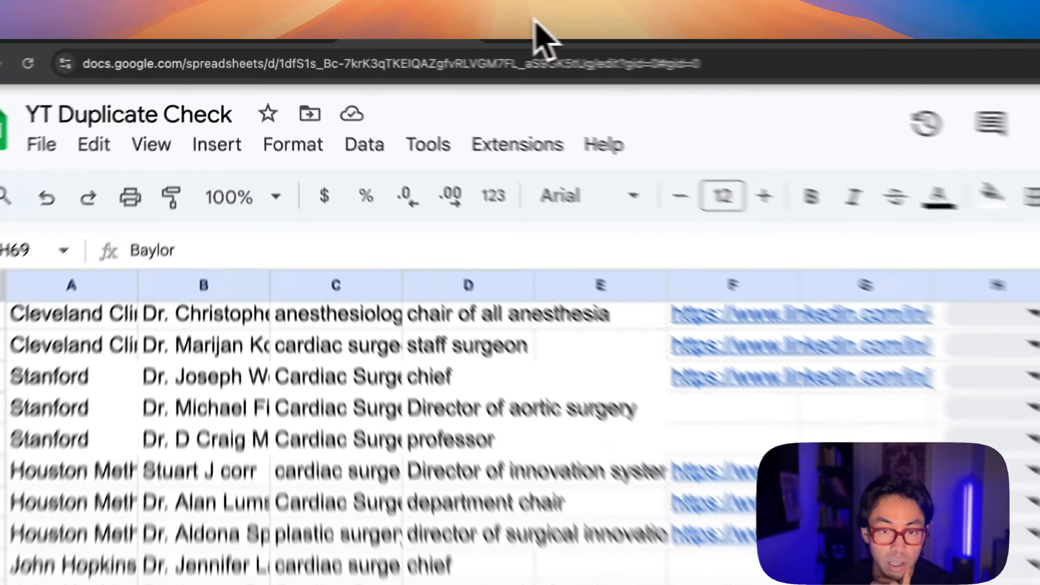
# Switch to the Make scenario and set the spreadsheet of the Google Sheets Search Rows module to YT Duplicate Check.
pyautogui.click(536, 23)
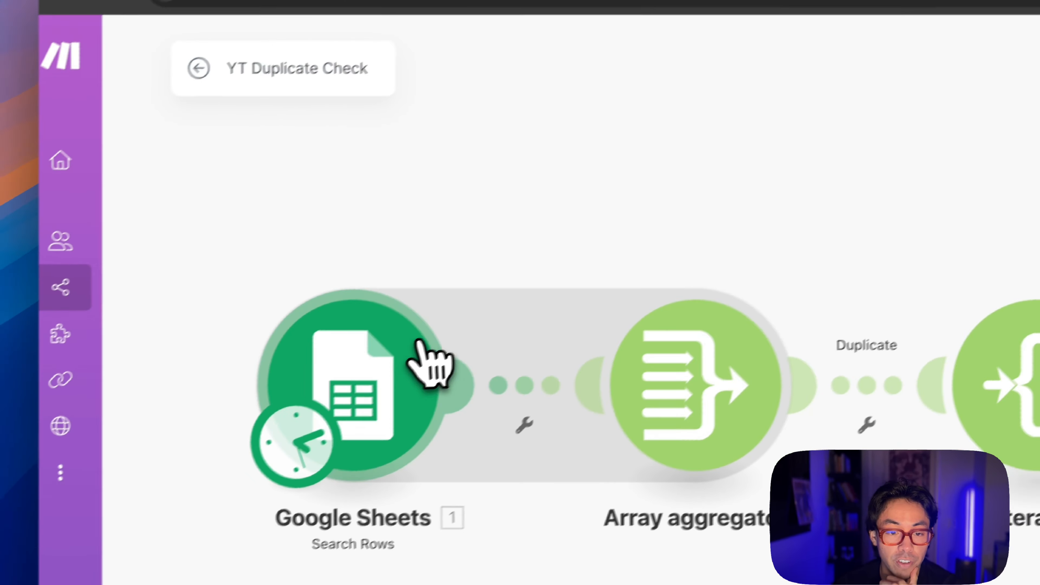
pyautogui.click(429, 360)
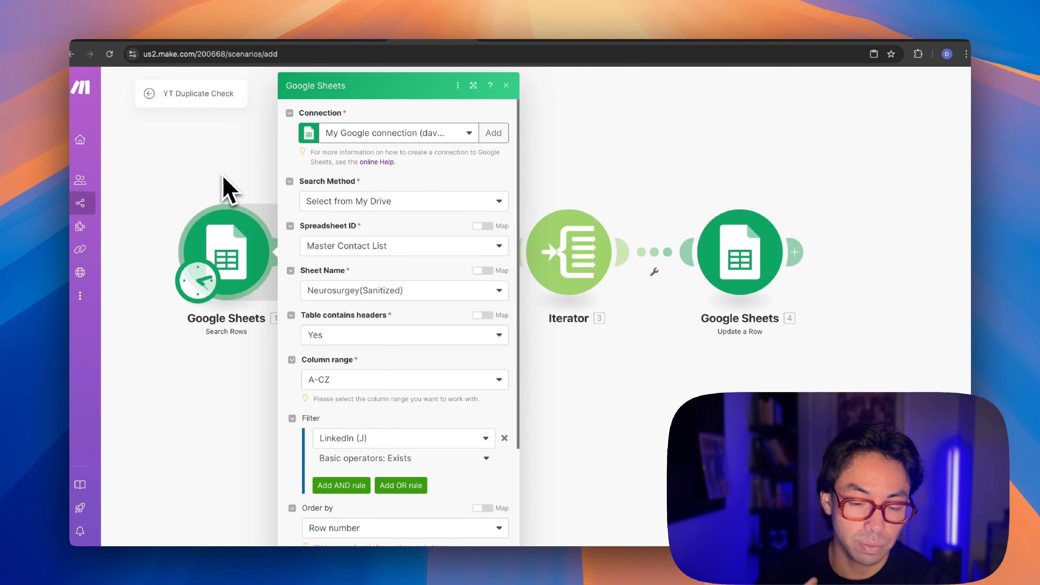
pyautogui.scroll(-3, 390, 302)
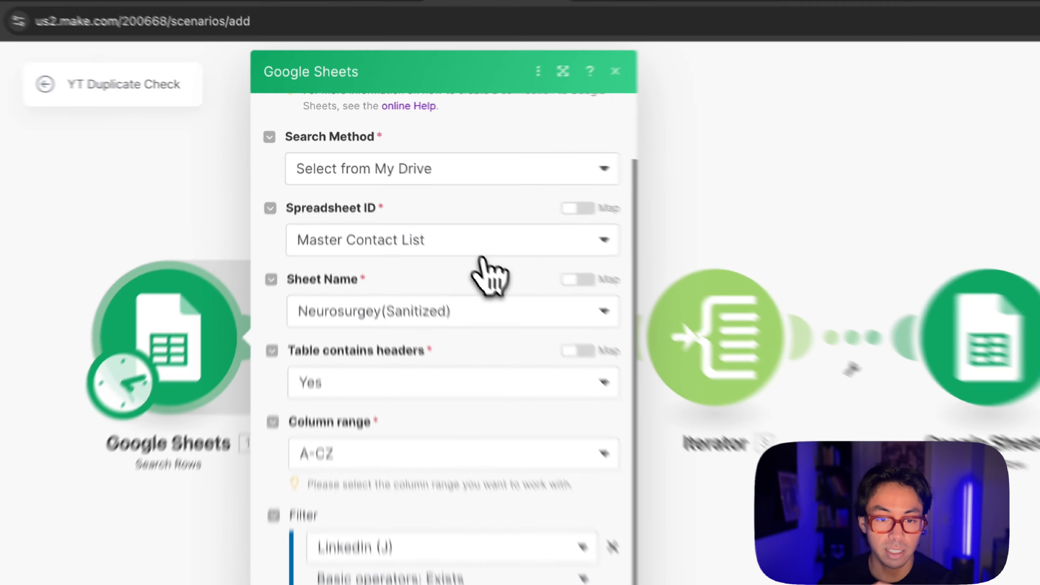
pyautogui.click(482, 251)
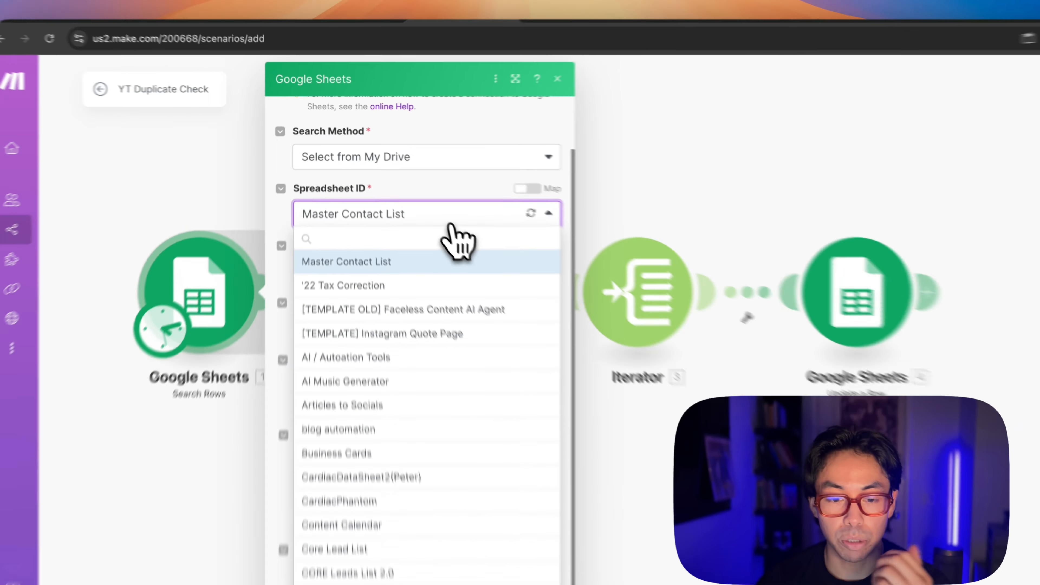
pyautogui.scroll(-3, 413, 372)
pyautogui.scroll(-5, 409, 369)
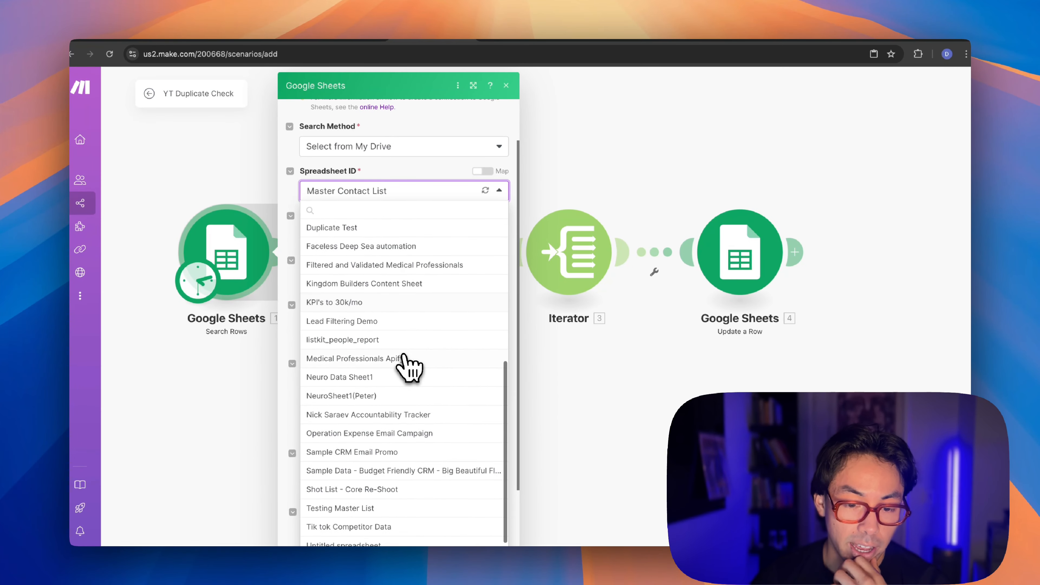
pyautogui.scroll(-2, 406, 360)
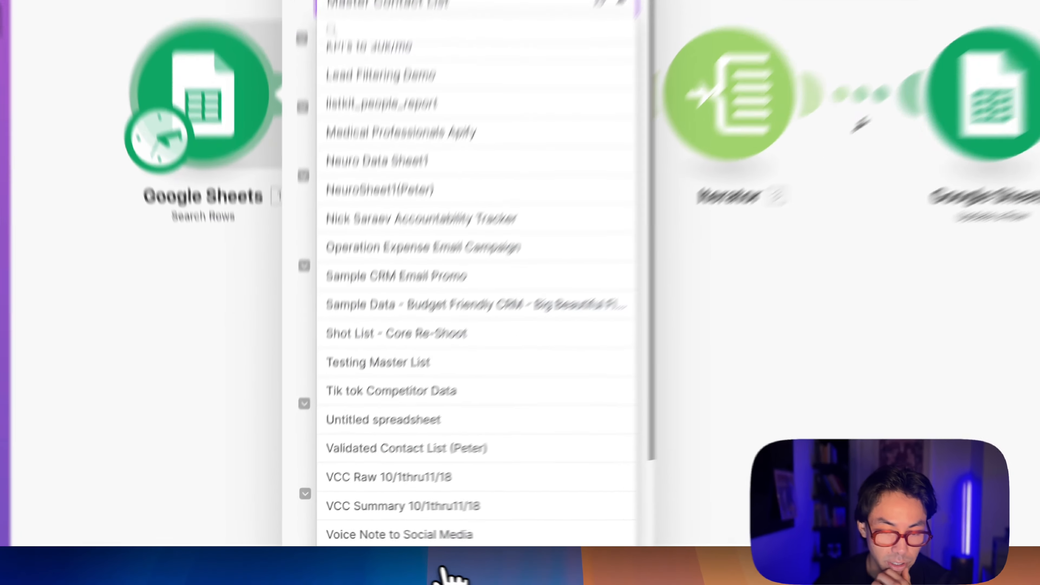
pyautogui.click(383, 557)
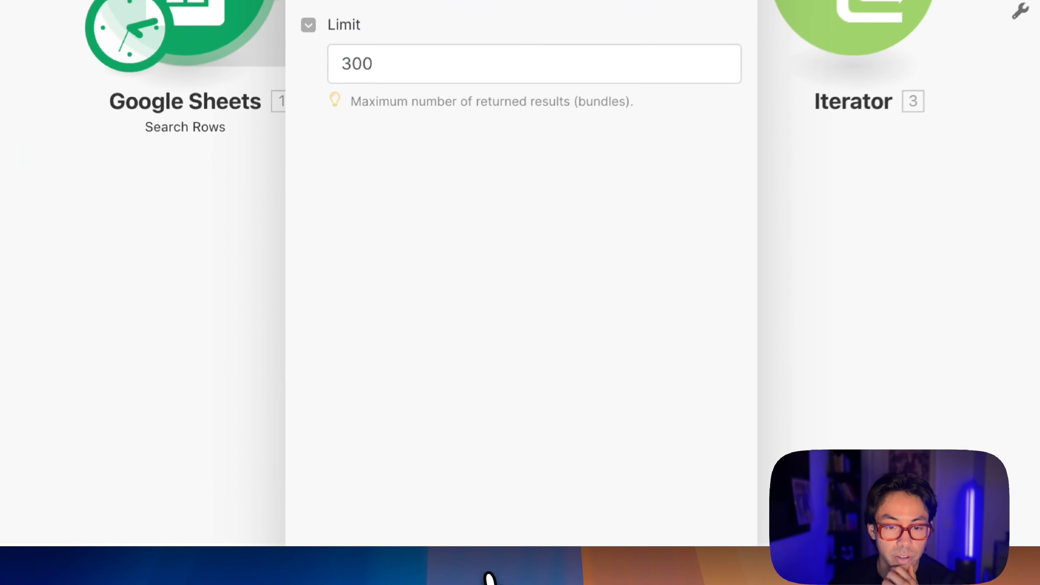
# Set the Search Rows module's sheet name to Sheet1 and save the module settings.
pyautogui.click(525, 179)
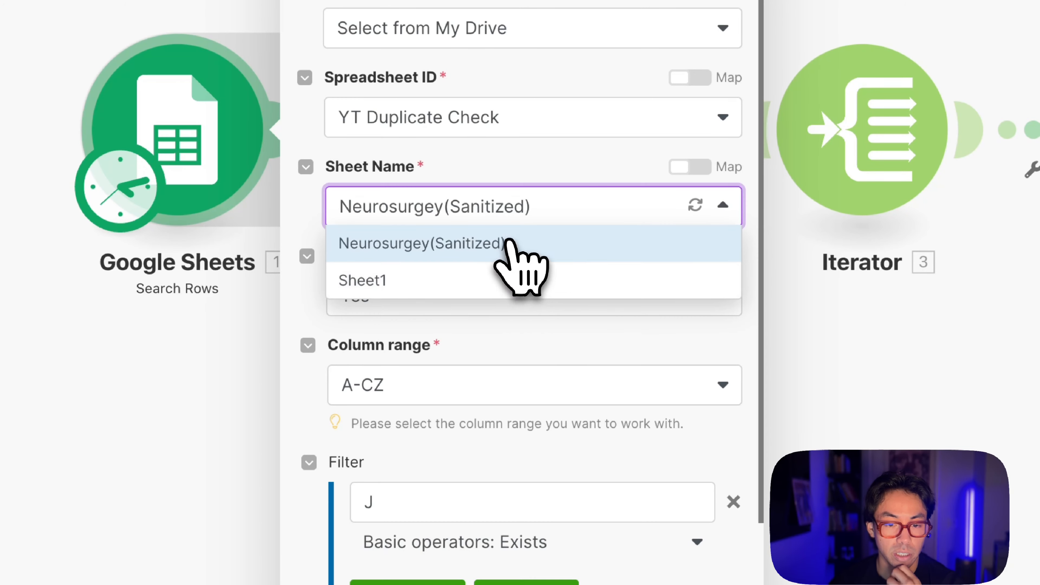
pyautogui.click(498, 279)
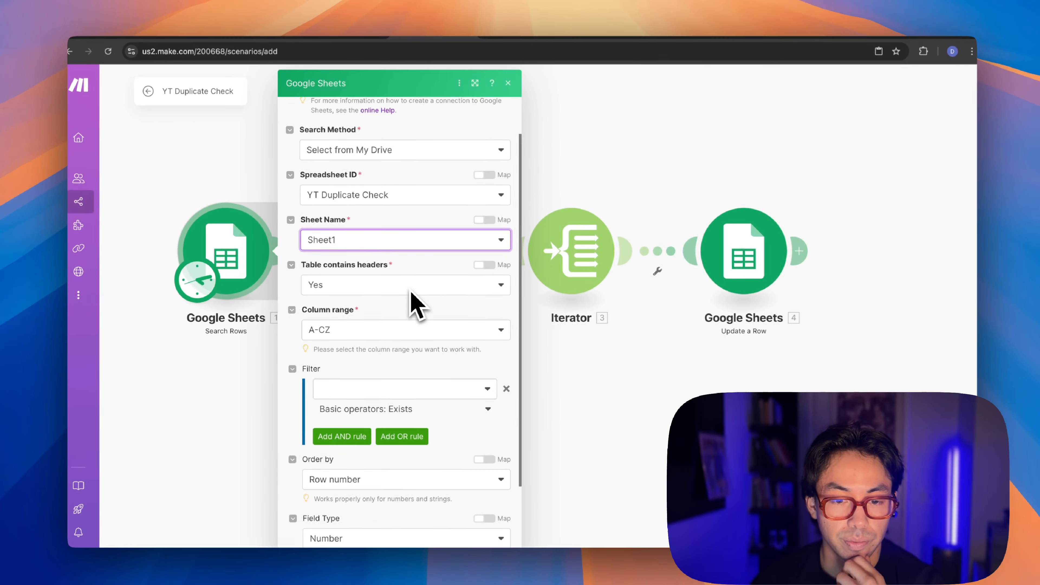
pyautogui.scroll(-3, 411, 301)
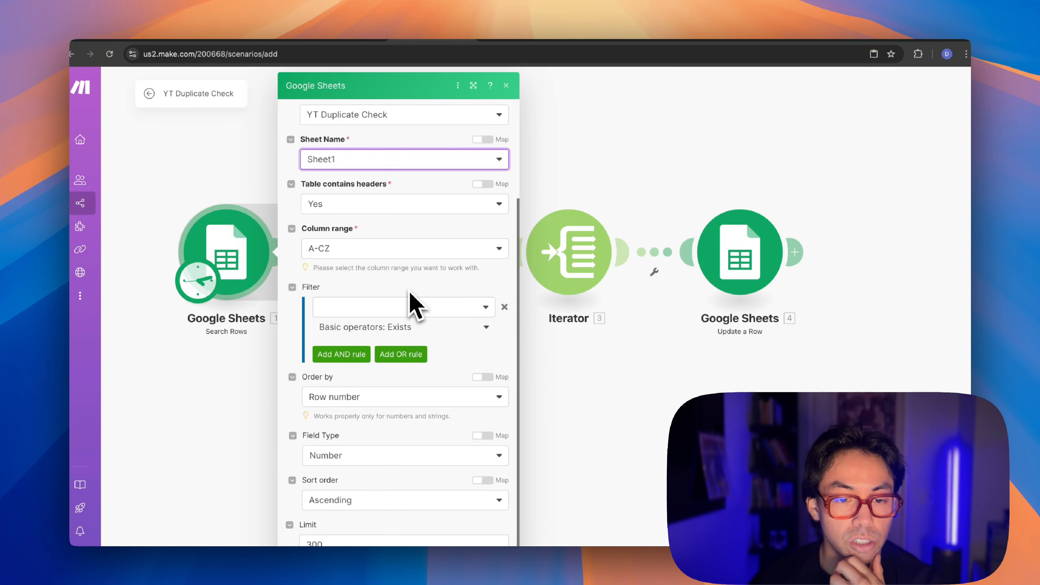
pyautogui.scroll(-1, 408, 368)
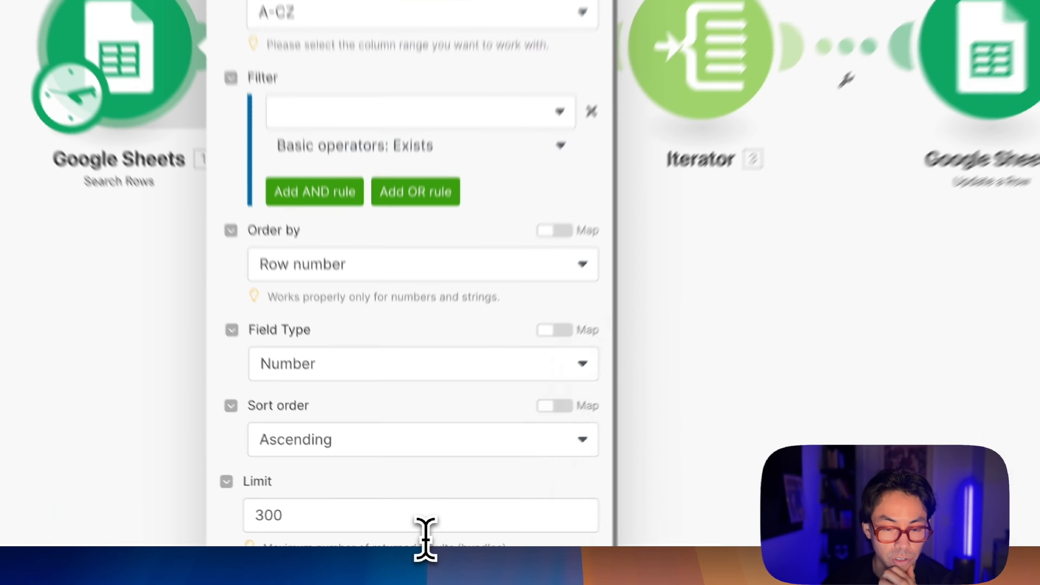
pyautogui.click(406, 543)
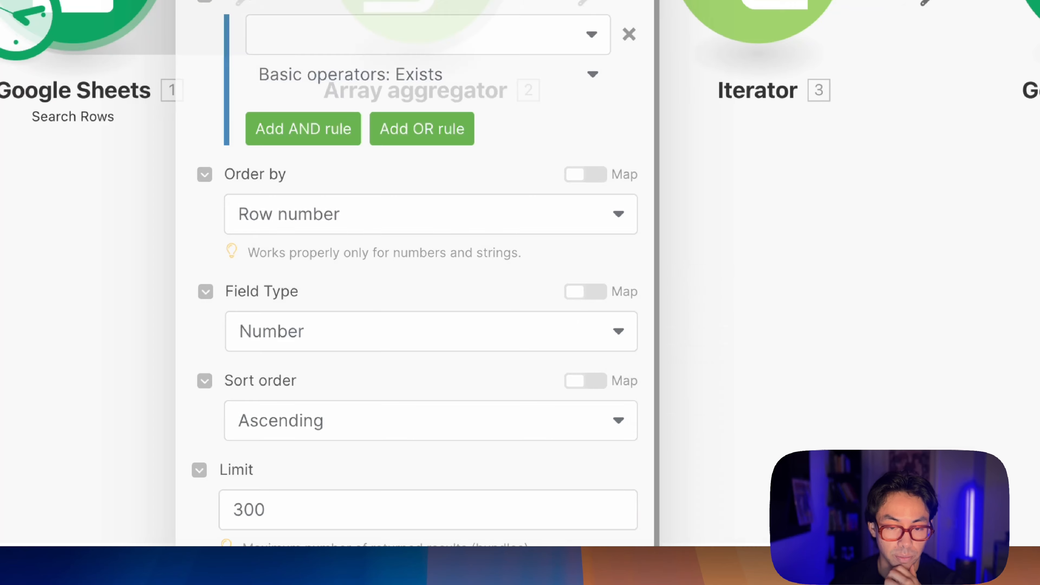
pyautogui.click(434, 197)
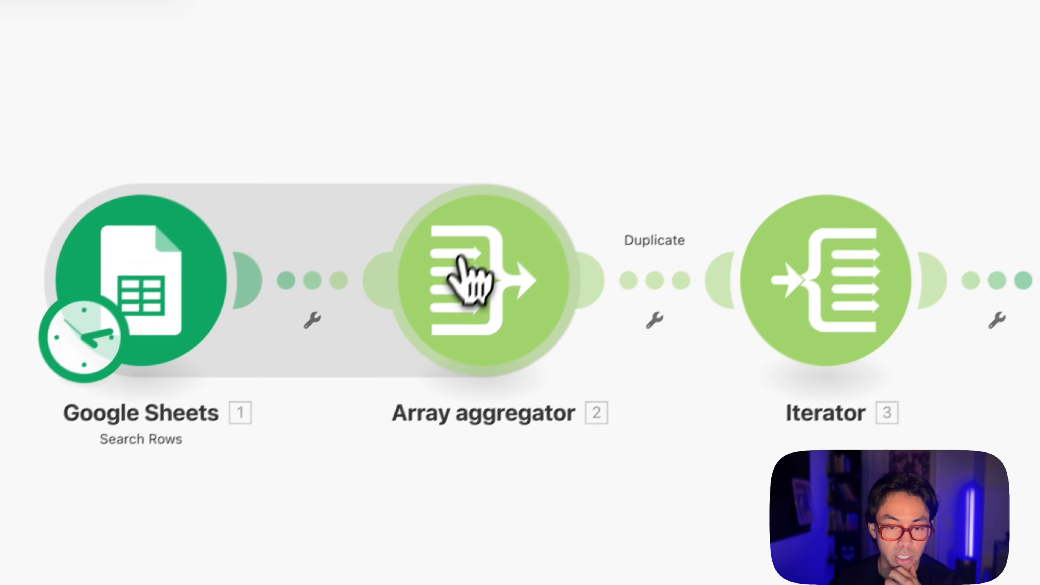
# Replace the Array aggregator's Group by mapping with the LinkedIn (F) column from Search Rows and save the module.
pyautogui.click(464, 271)
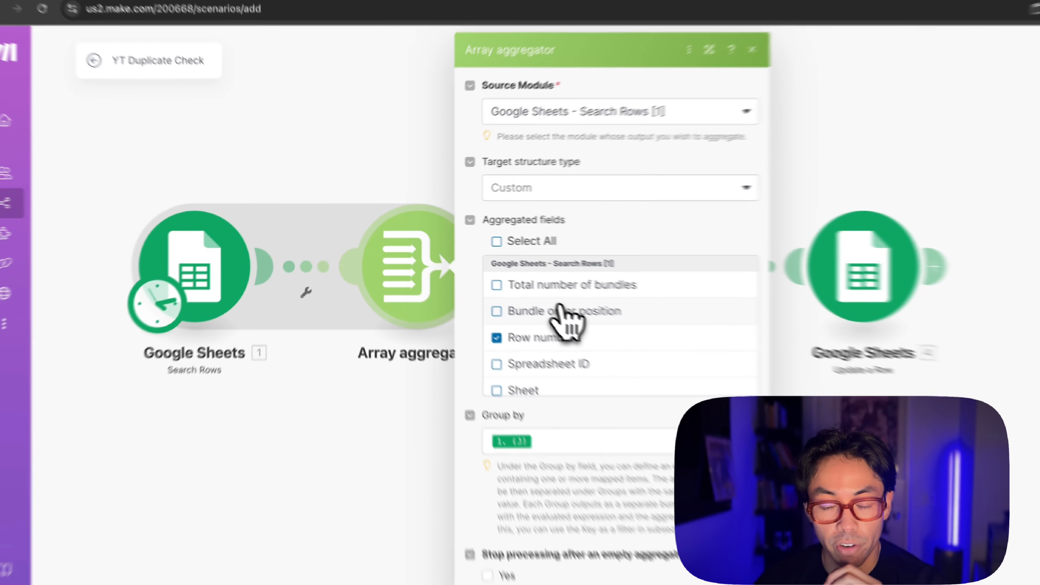
pyautogui.scroll(-1, 684, 362)
pyautogui.scroll(-1, 513, 294)
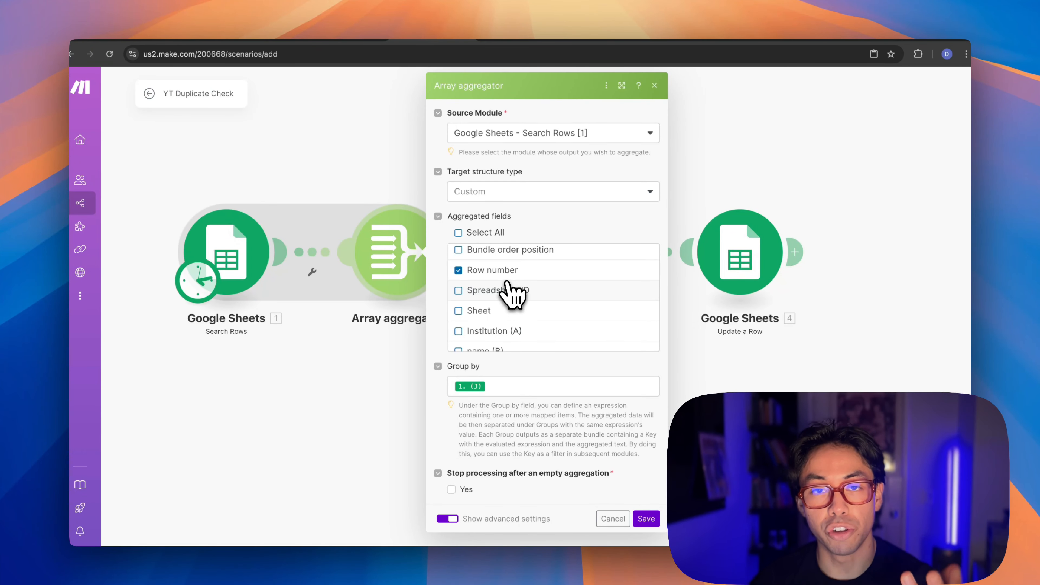
pyautogui.scroll(2, 513, 294)
pyautogui.scroll(-4, 513, 294)
pyautogui.scroll(4, 513, 294)
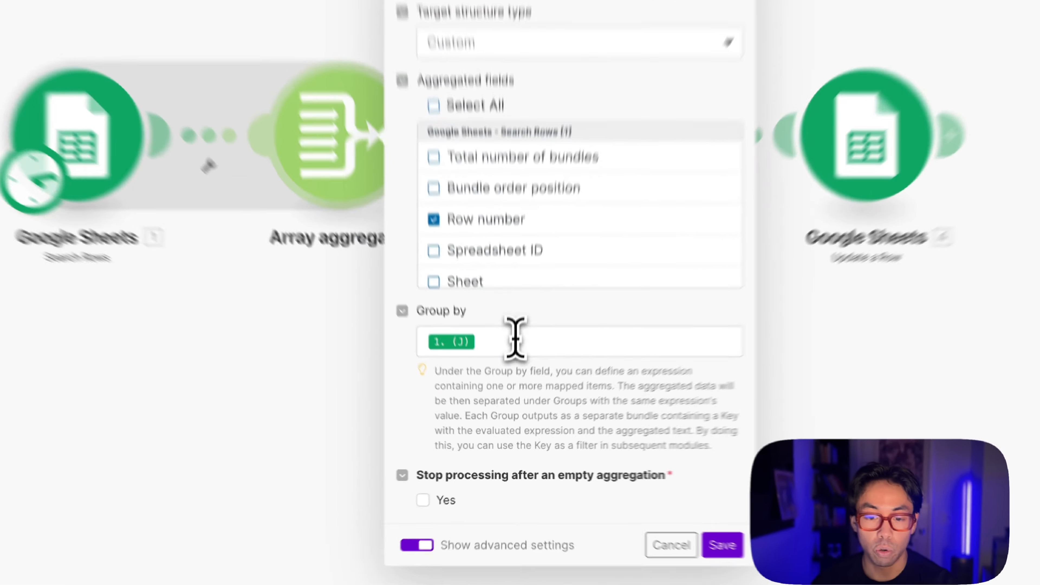
pyautogui.click(511, 389)
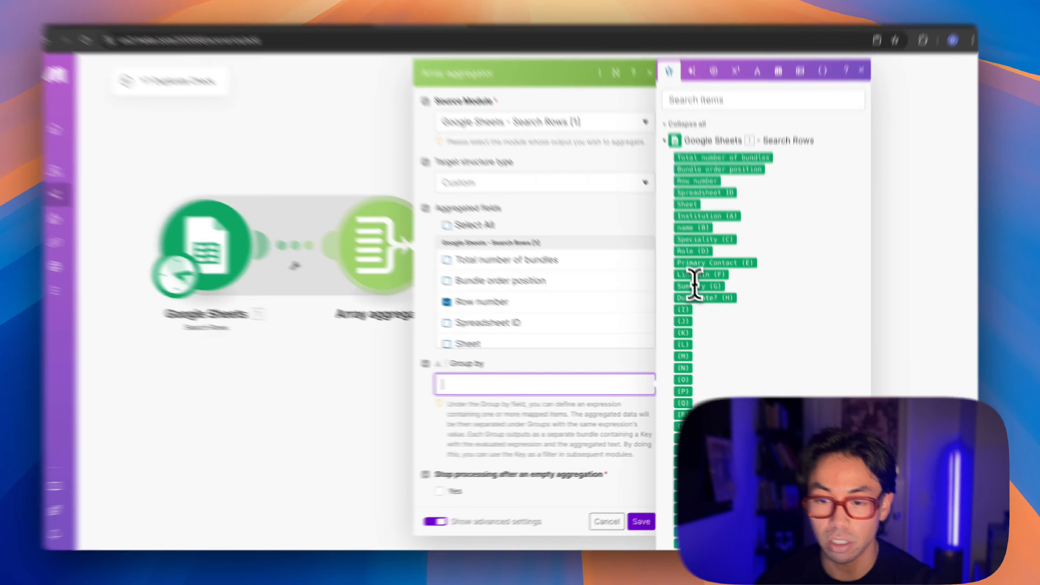
pyautogui.click(703, 280)
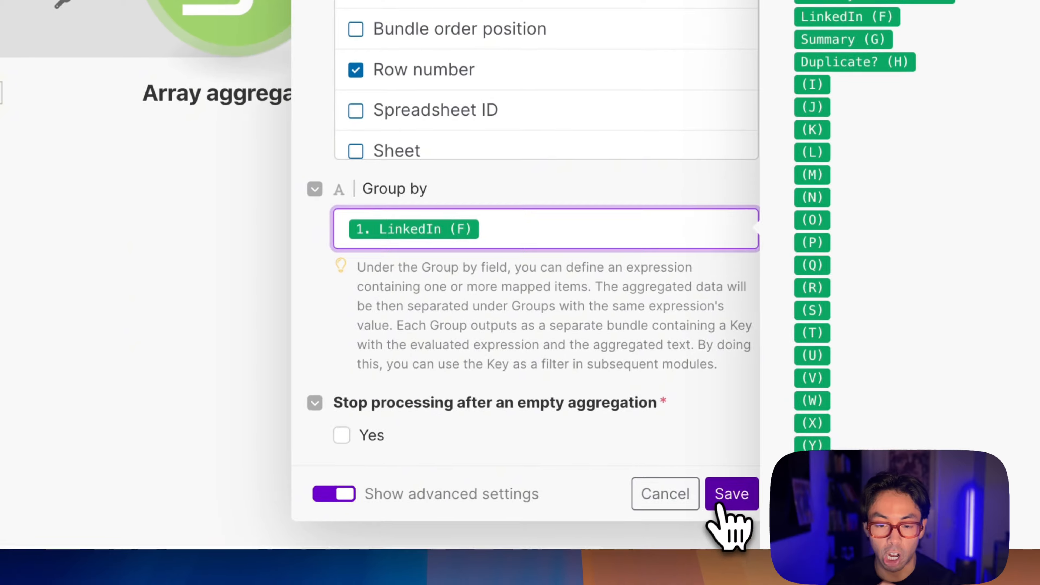
pyautogui.click(510, 582)
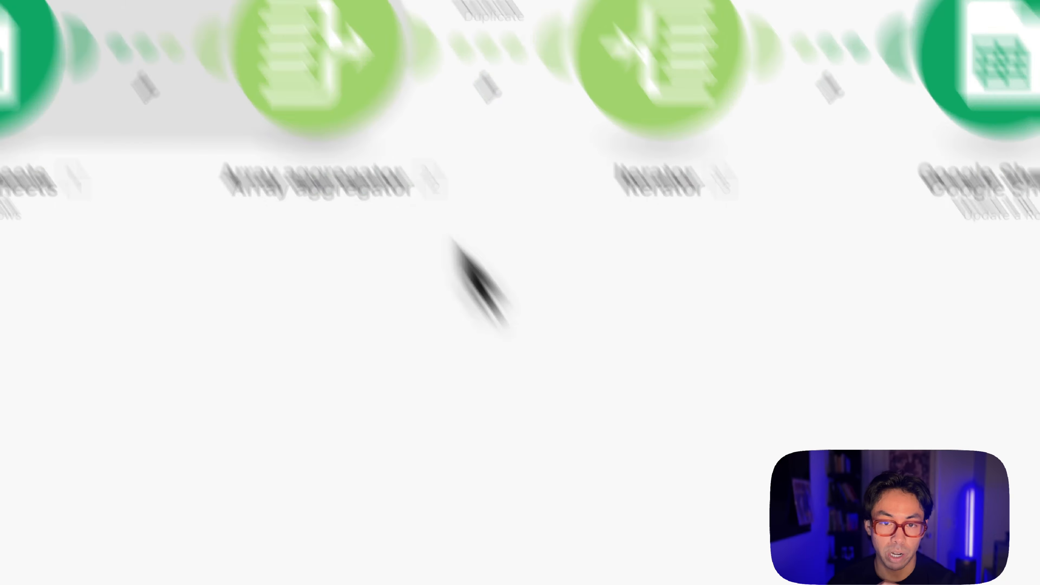
# Switch back to the YT Duplicate Check spreadsheet and view the header row and first contacts.
pyautogui.click(421, 7)
pyautogui.scroll(10, 581, 400)
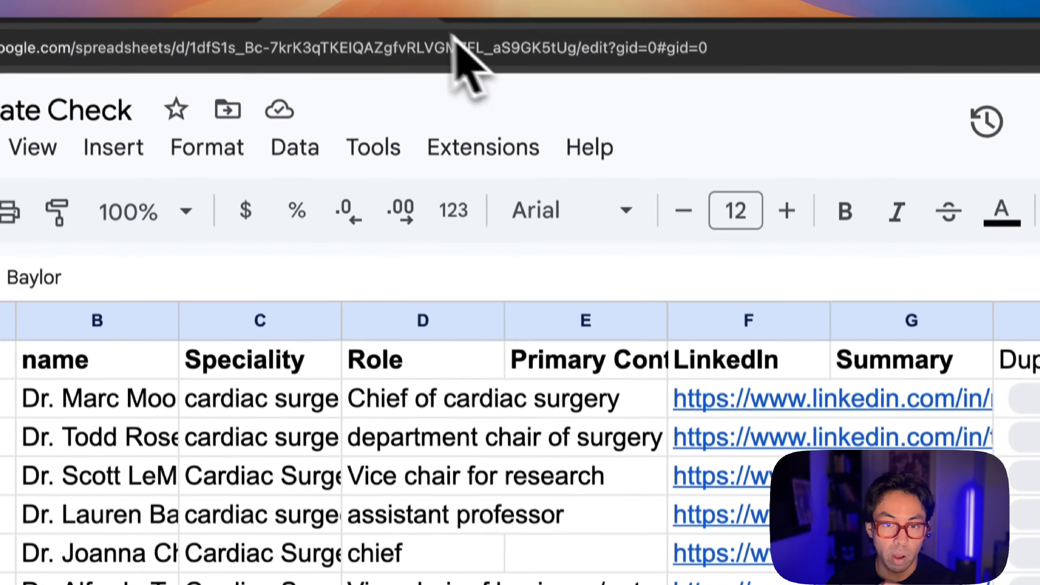
# Switch to the Make scenario and unlink the Array aggregator from the Iterator.
pyautogui.click(495, 35)
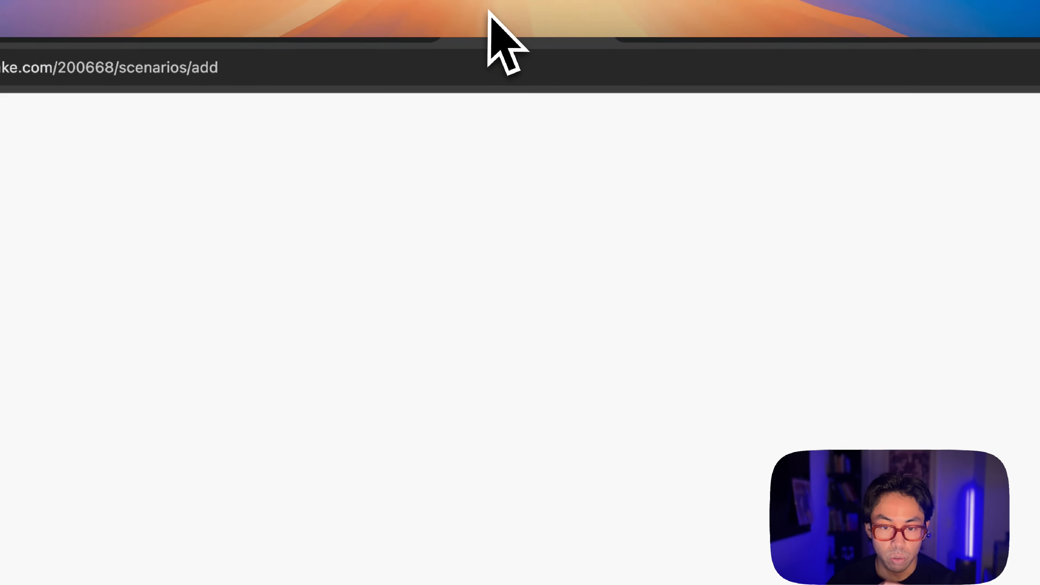
pyautogui.click(594, 309)
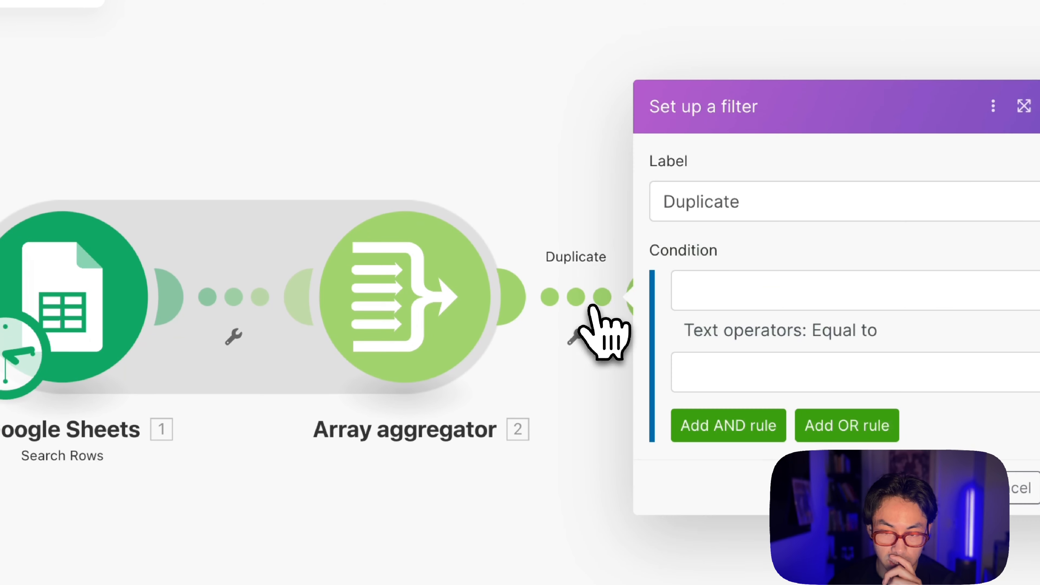
pyautogui.click(622, 441)
pyautogui.click(745, 332)
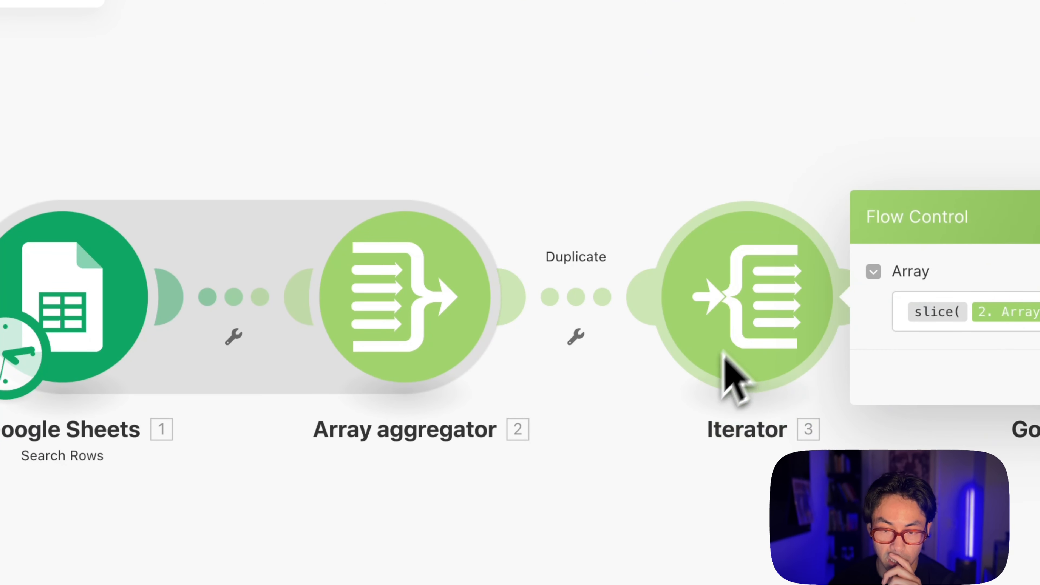
pyautogui.click(654, 368)
pyautogui.rightClick(601, 298)
pyautogui.click(639, 359)
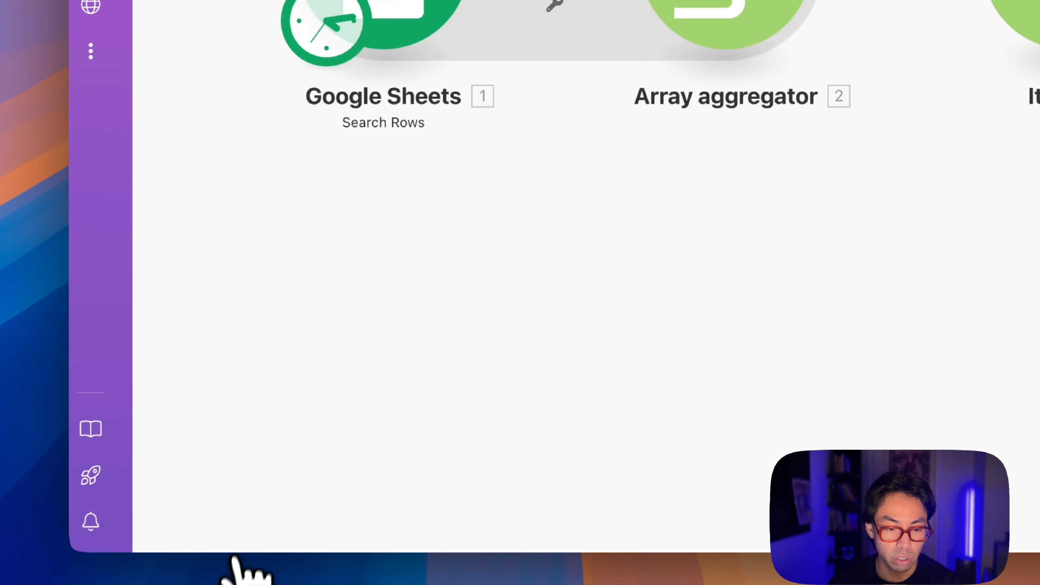
# Run the scenario once and open the Array aggregator's output bundles.
pyautogui.click(218, 578)
pyautogui.click(805, 207)
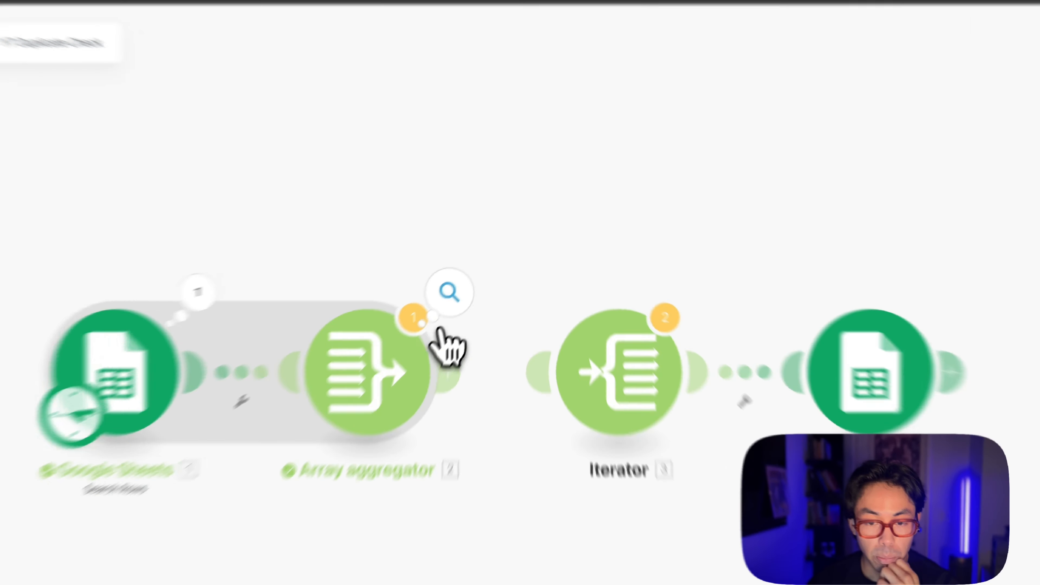
pyautogui.click(489, 251)
pyautogui.scroll(-20, 631, 279)
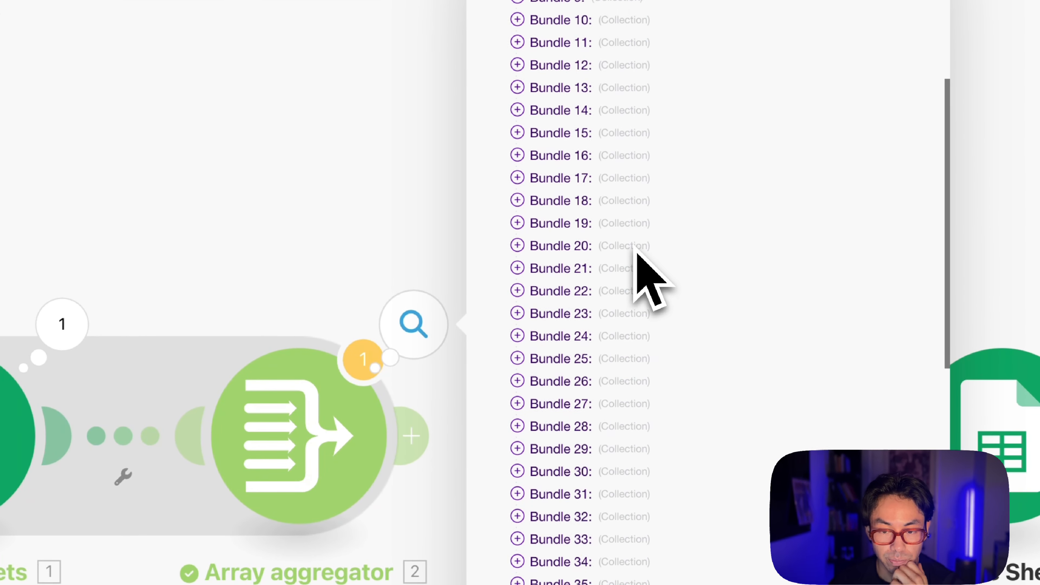
pyautogui.scroll(-5, 635, 252)
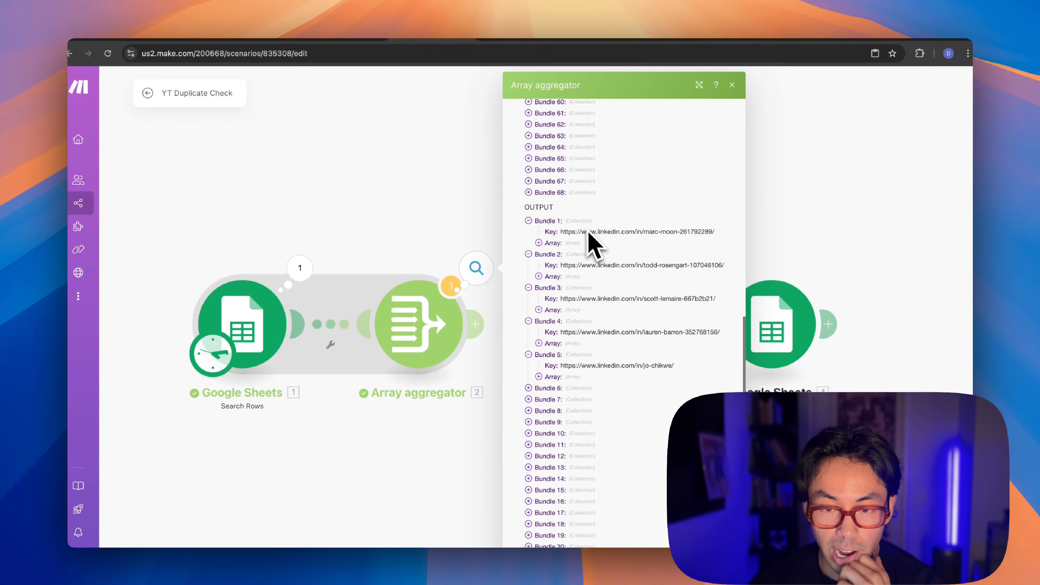
pyautogui.scroll(-2, 619, 340)
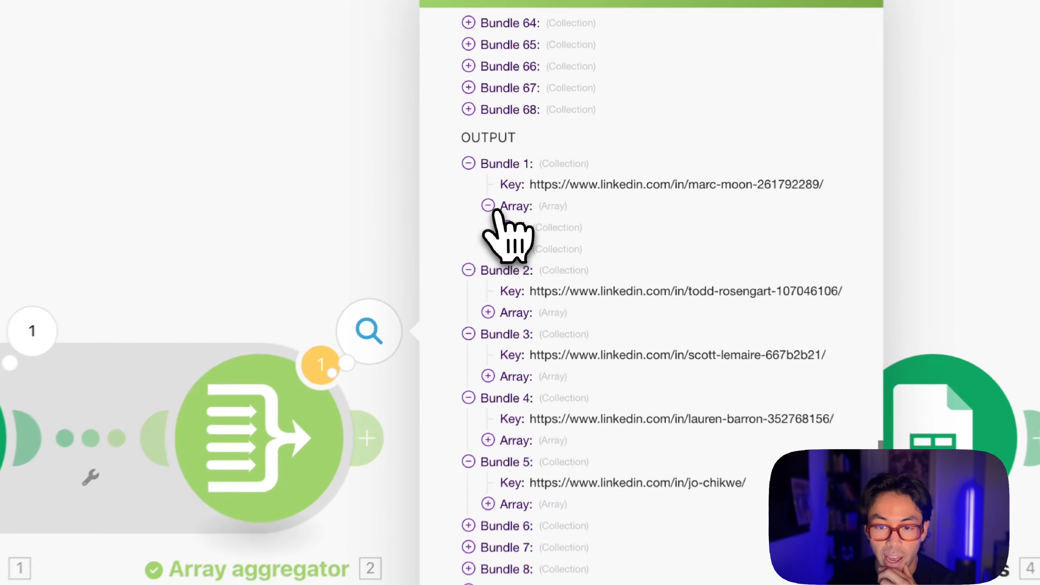
# Expand the array of output Bundle 1 and both of its collections to read their row numbers.
pyautogui.click(538, 203)
pyautogui.click(549, 213)
pyautogui.click(504, 272)
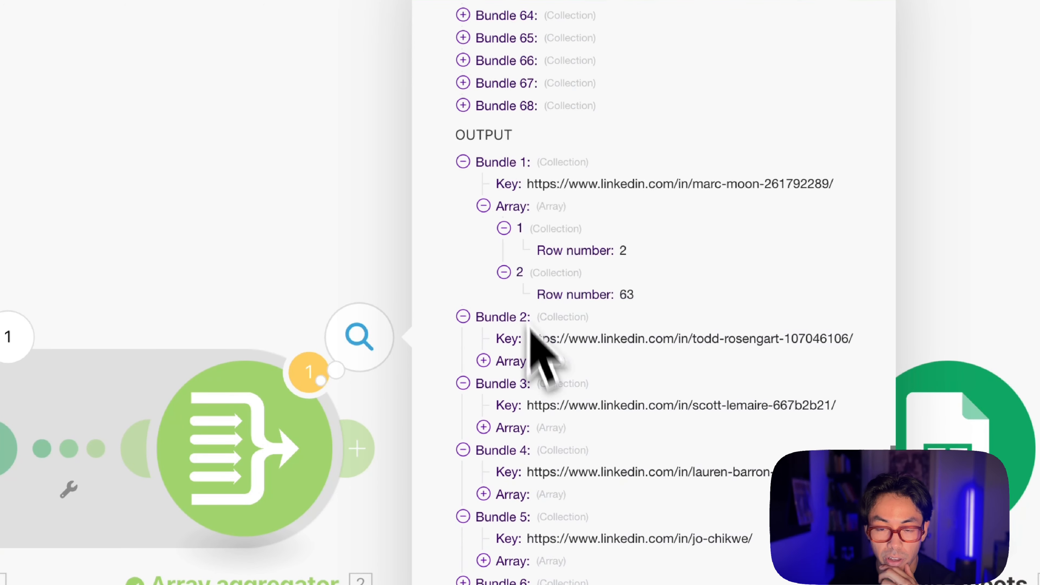
pyautogui.scroll(-1, 536, 369)
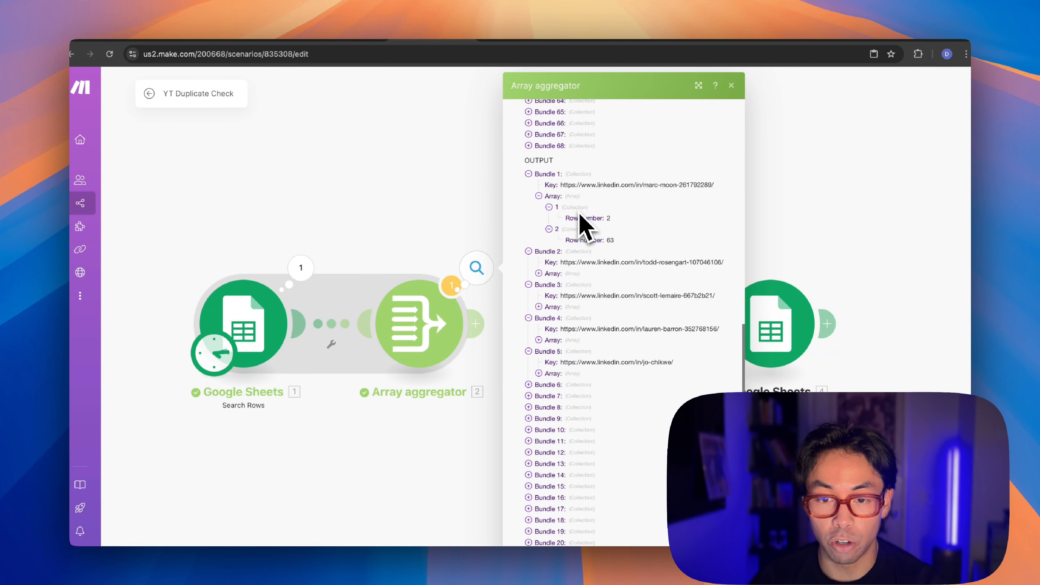
pyautogui.scroll(-1, 590, 237)
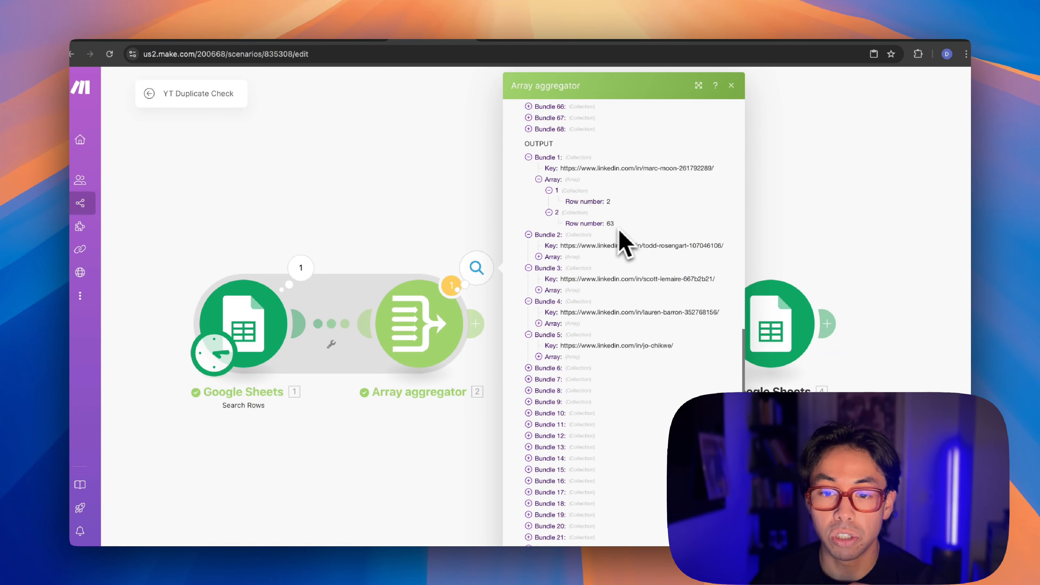
pyautogui.scroll(-3, 619, 231)
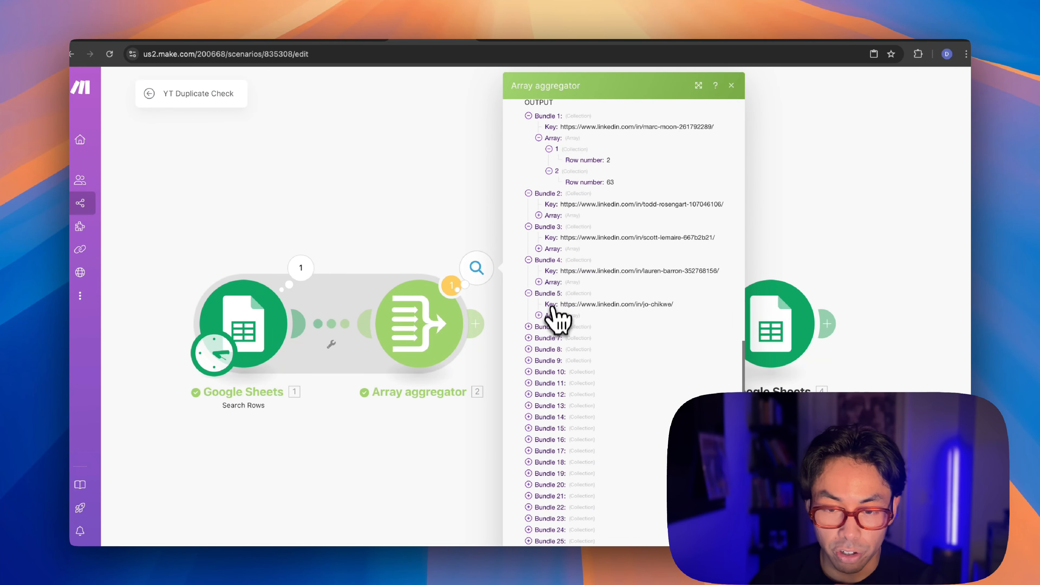
# Expand the arrays of output Bundles 6 and 7, including both row number collections of Bundle 7.
pyautogui.click(529, 327)
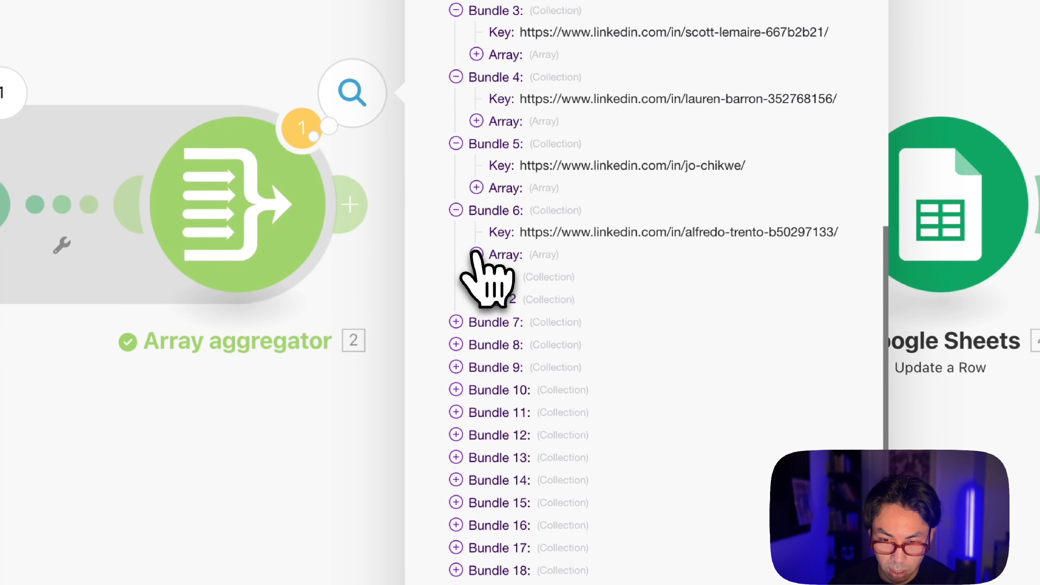
pyautogui.click(479, 260)
pyautogui.scroll(-1, 483, 274)
pyautogui.click(466, 298)
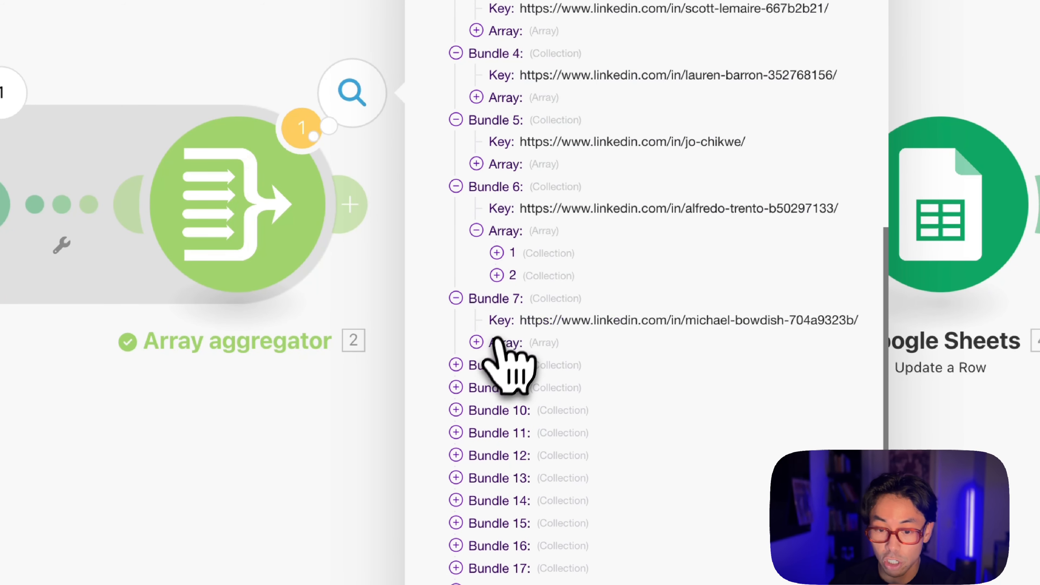
pyautogui.click(482, 343)
pyautogui.click(497, 364)
pyautogui.click(497, 365)
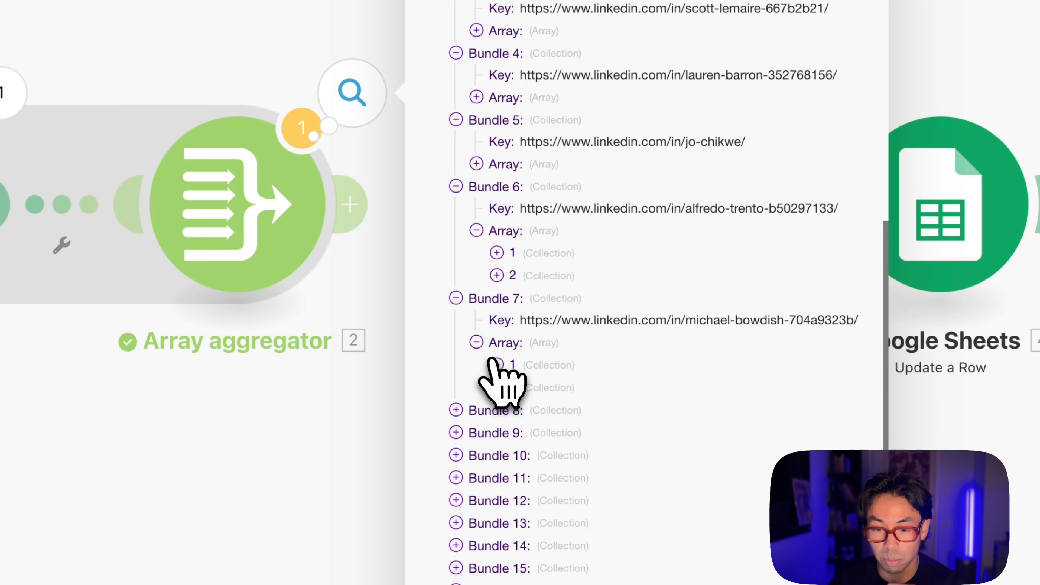
pyautogui.click(497, 364)
pyautogui.click(496, 409)
pyautogui.scroll(-3, 501, 411)
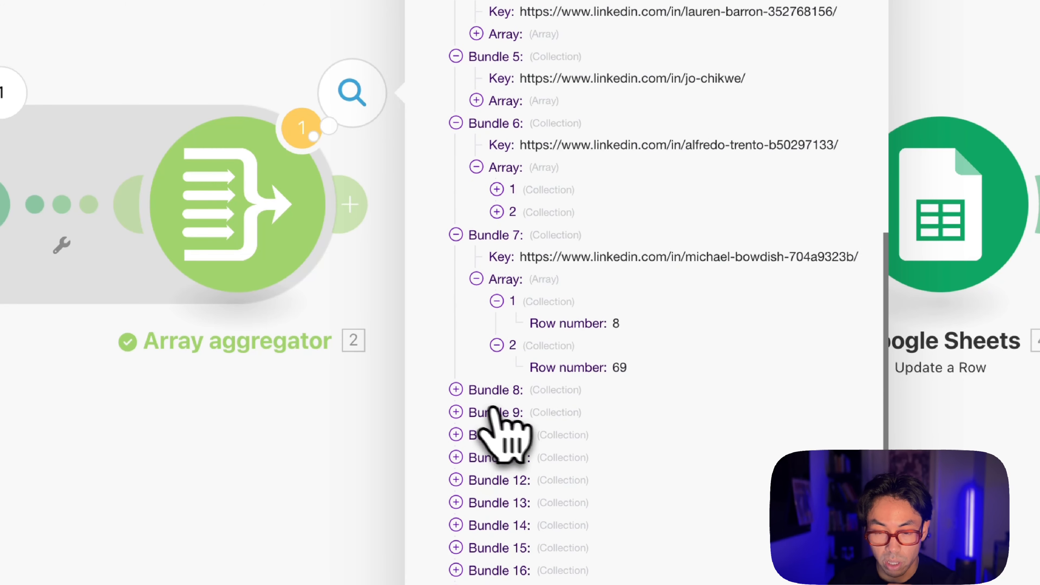
# Expand output Bundle 8 down to the row number in its array.
pyautogui.click(456, 389)
pyautogui.click(503, 431)
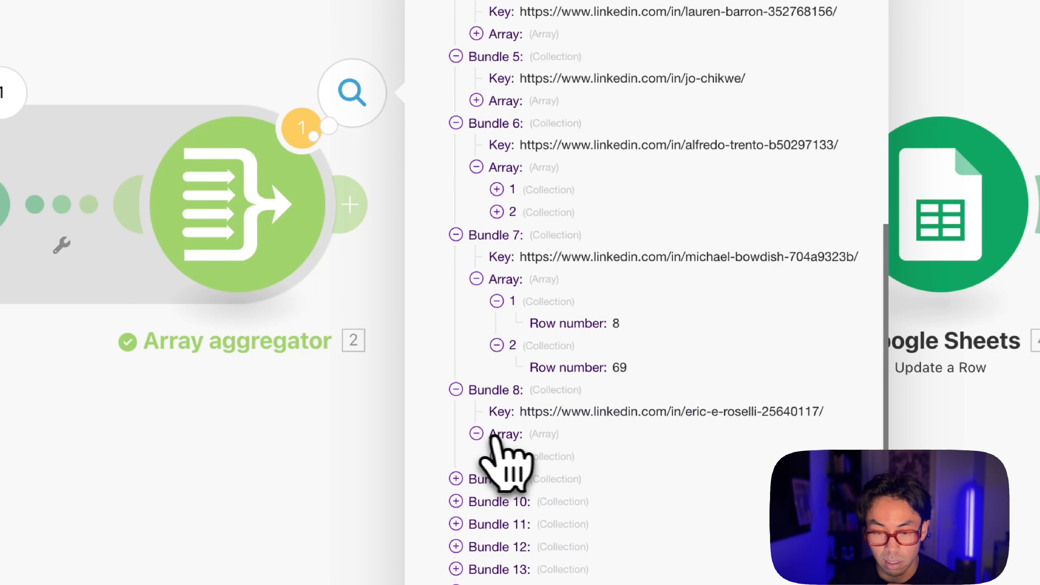
pyautogui.click(514, 457)
pyautogui.scroll(-3, 586, 440)
# Compare the LinkedIn keys and array row numbers across the expanded output Bundles 1 to 8.
pyautogui.scroll(10, 586, 440)
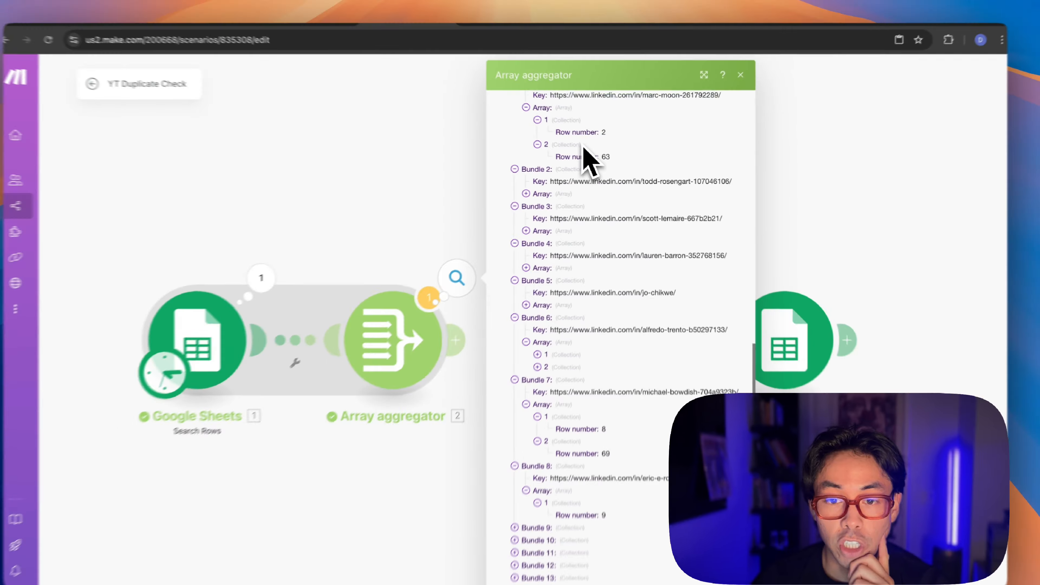
pyautogui.scroll(1, 584, 144)
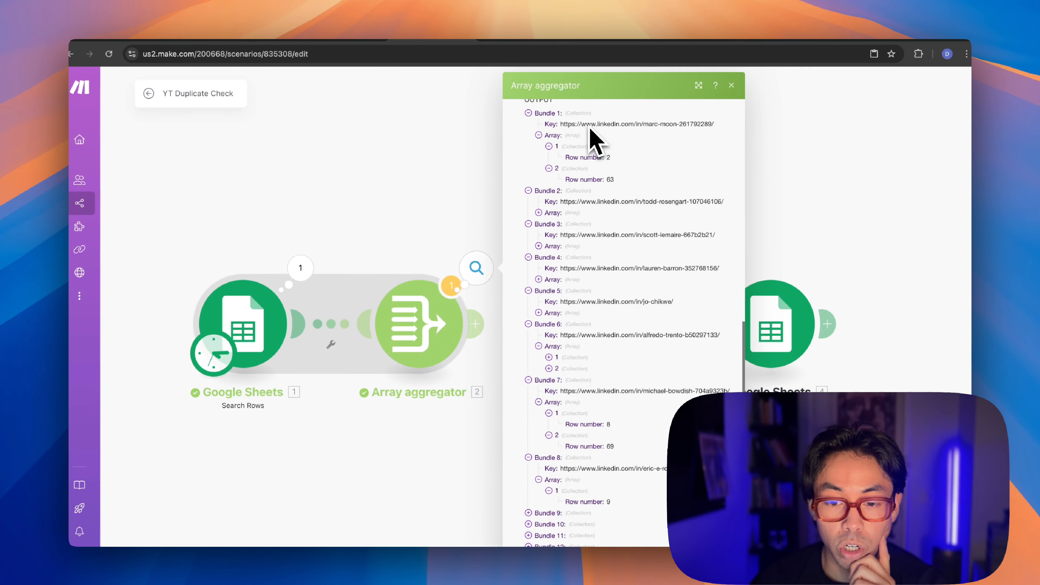
pyautogui.scroll(-1, 583, 121)
pyautogui.scroll(-1, 593, 135)
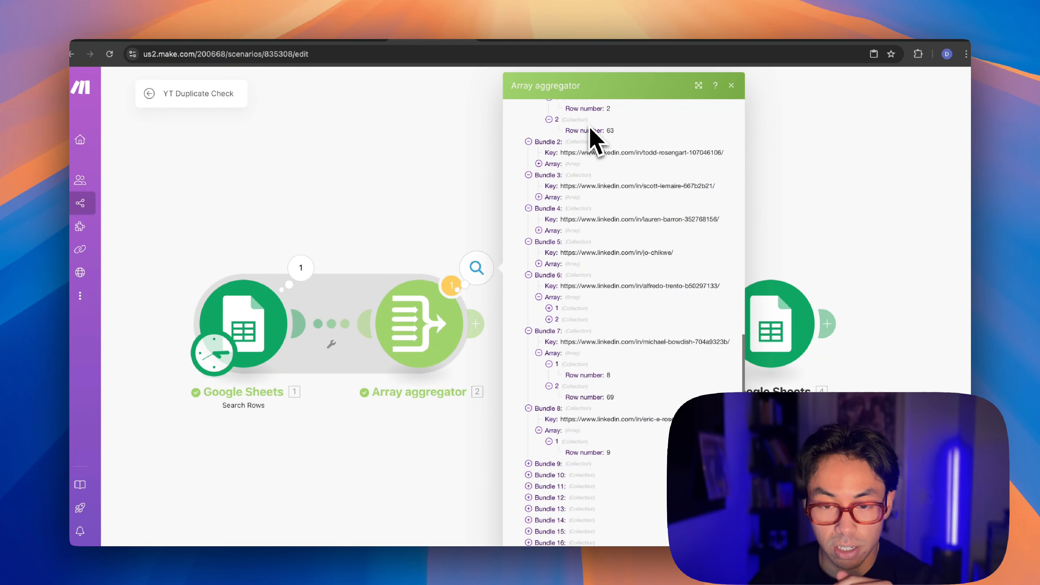
pyautogui.scroll(5, 588, 232)
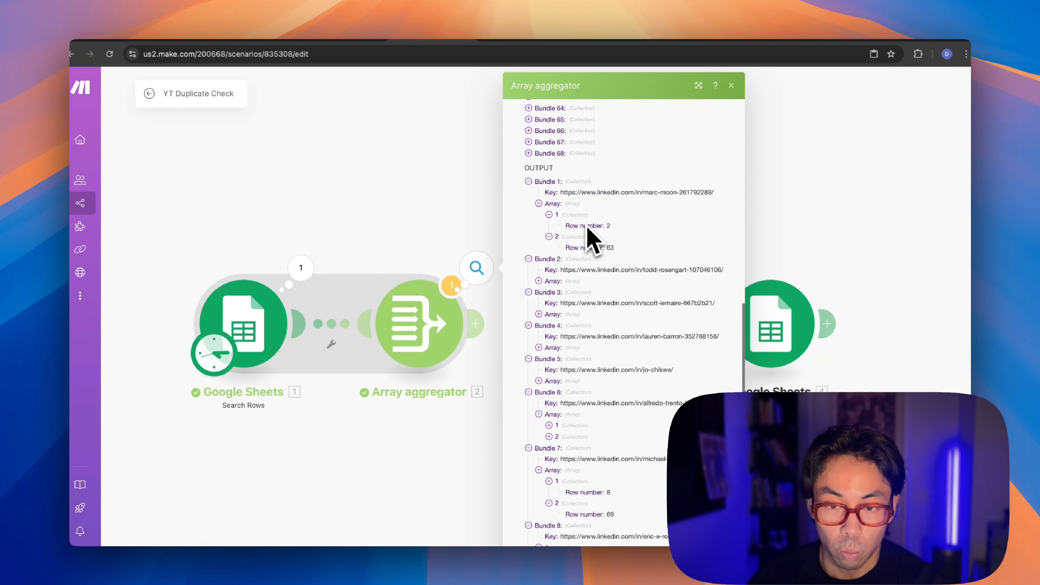
pyautogui.scroll(-1, 588, 234)
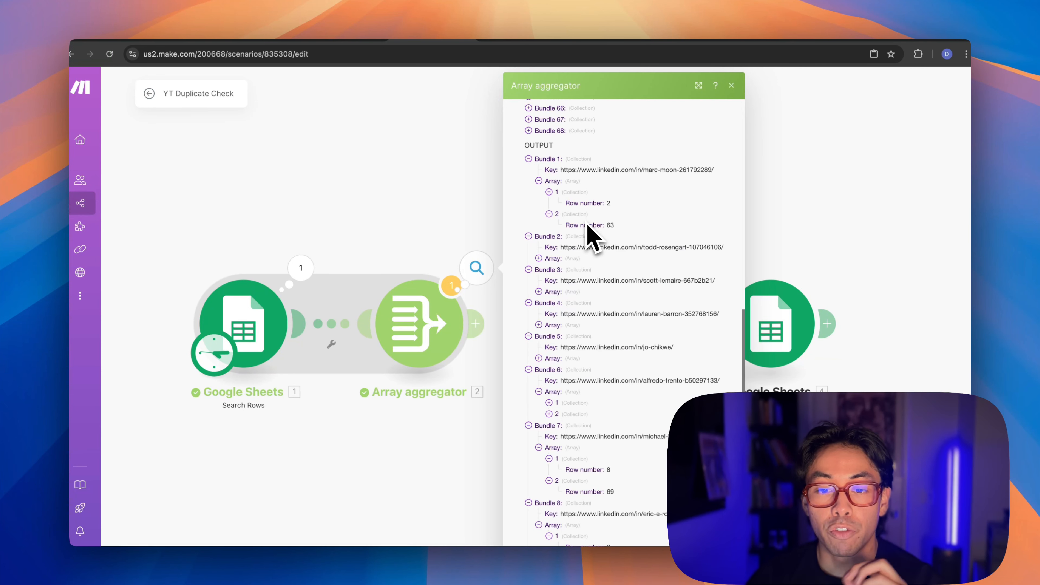
pyautogui.scroll(-1, 588, 231)
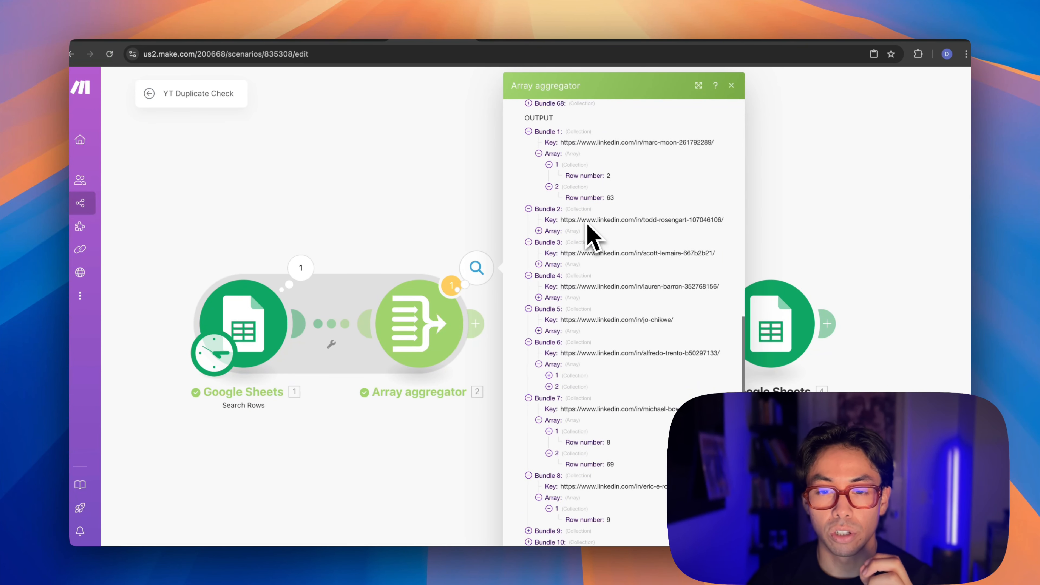
pyautogui.scroll(-1, 592, 238)
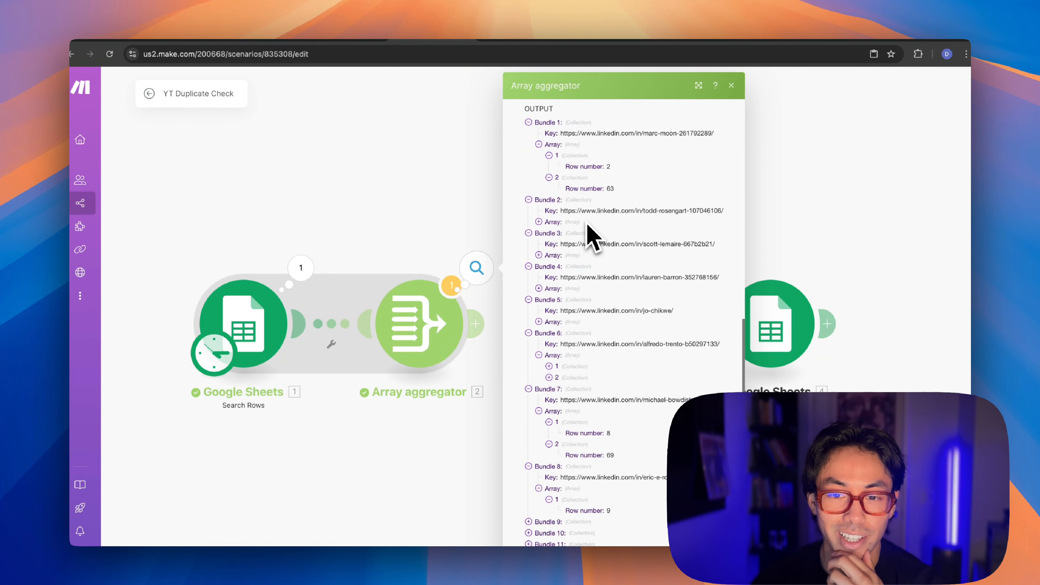
pyautogui.scroll(1, 585, 189)
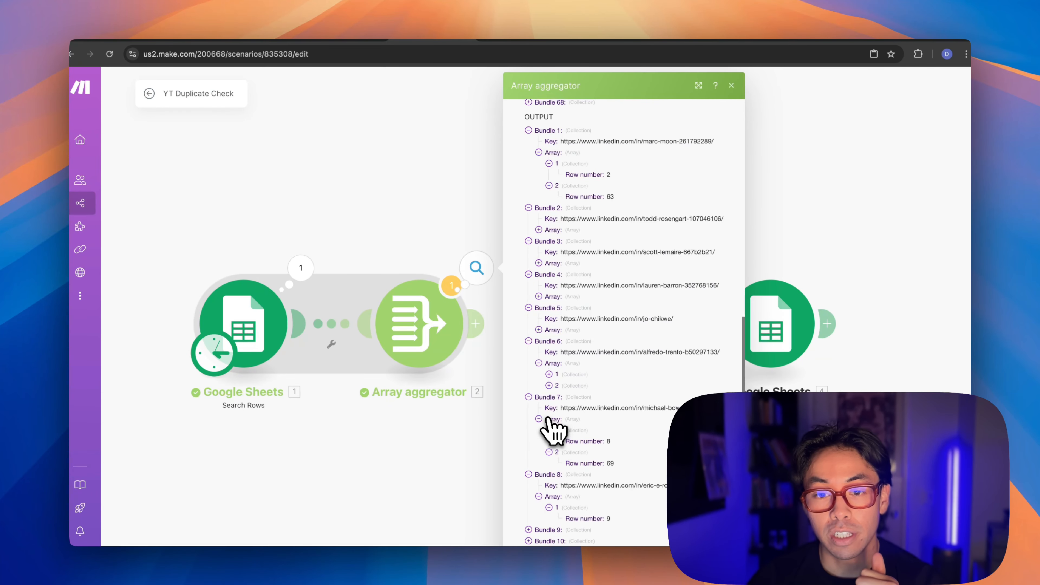
# Expand output Bundles 51 and 58 to read their LinkedIn keys.
pyautogui.scroll(-15, 553, 430)
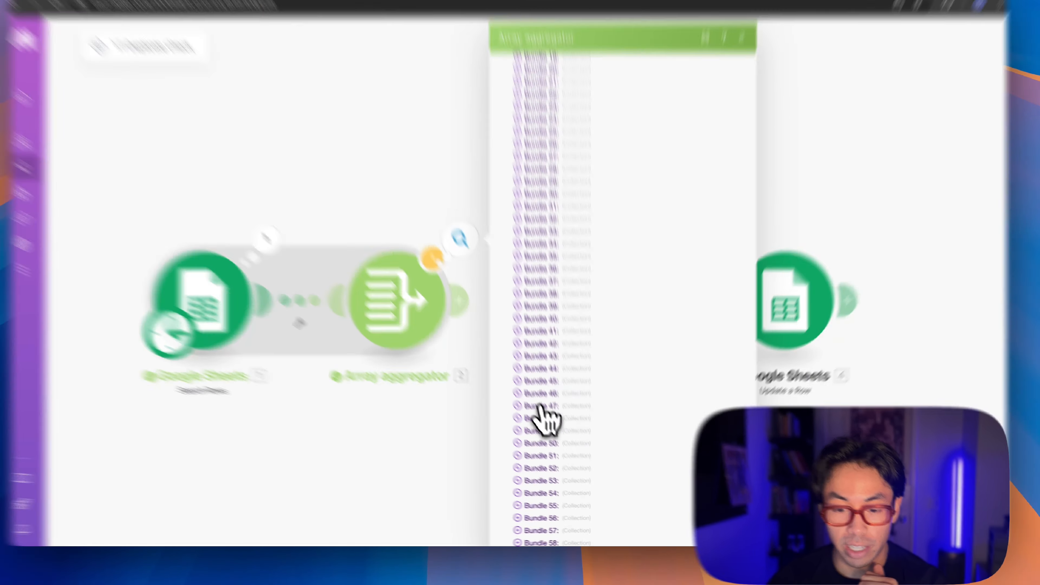
pyautogui.click(577, 455)
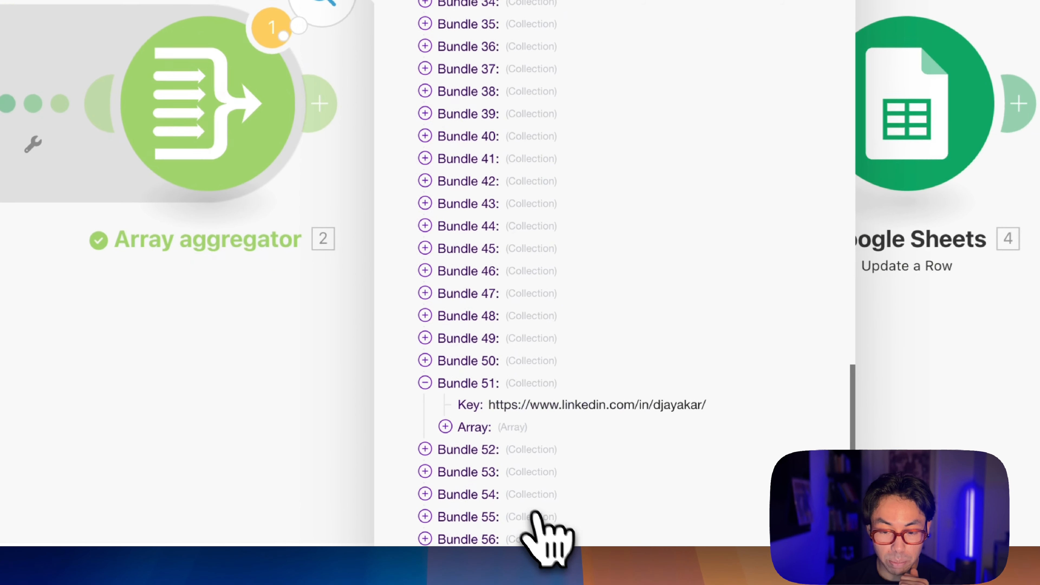
pyautogui.scroll(-1, 570, 508)
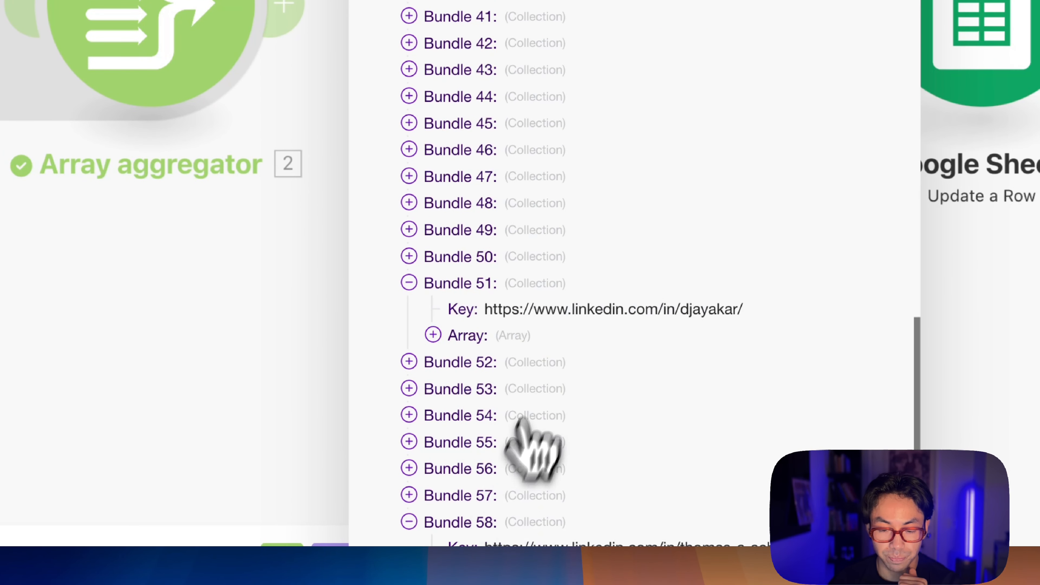
pyautogui.scroll(-2, 520, 419)
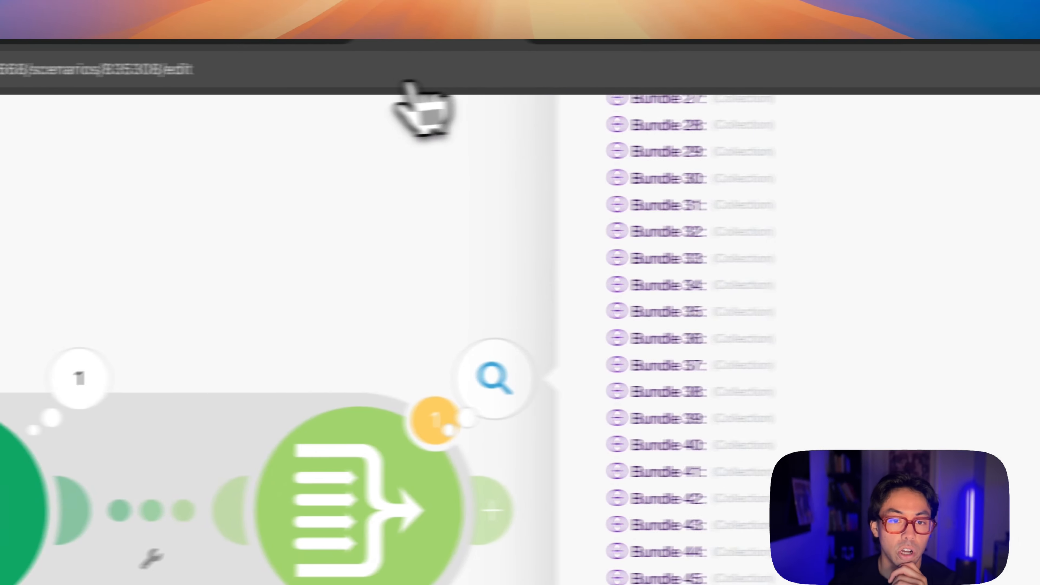
# Switch to the YT Duplicate Check spreadsheet and examine the LinkedIn column through the contact rows down to row 69.
pyautogui.click(370, 36)
pyautogui.scroll(-5, 550, 452)
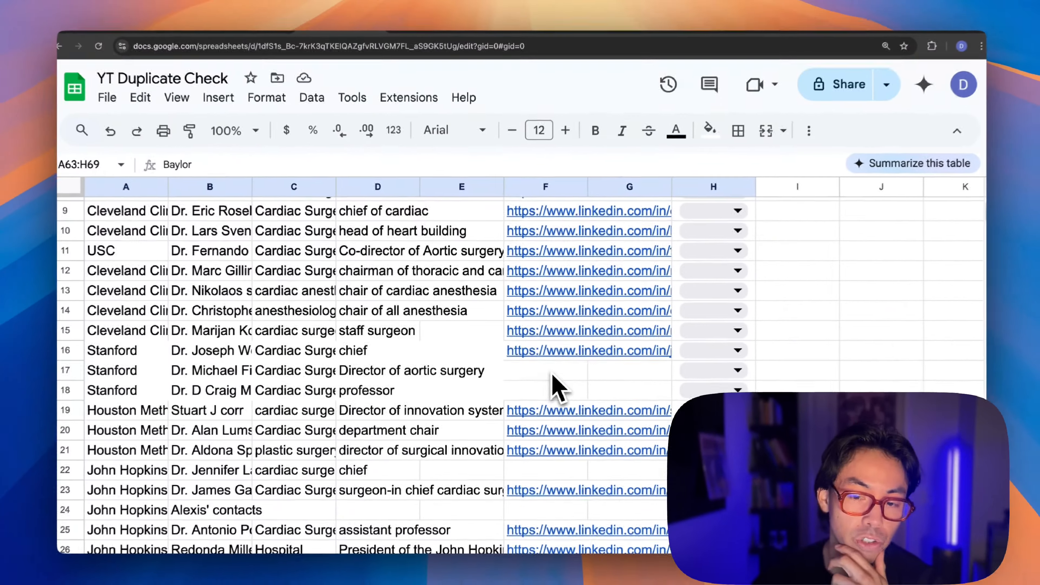
pyautogui.scroll(-5, 593, 418)
pyautogui.scroll(-15, 548, 413)
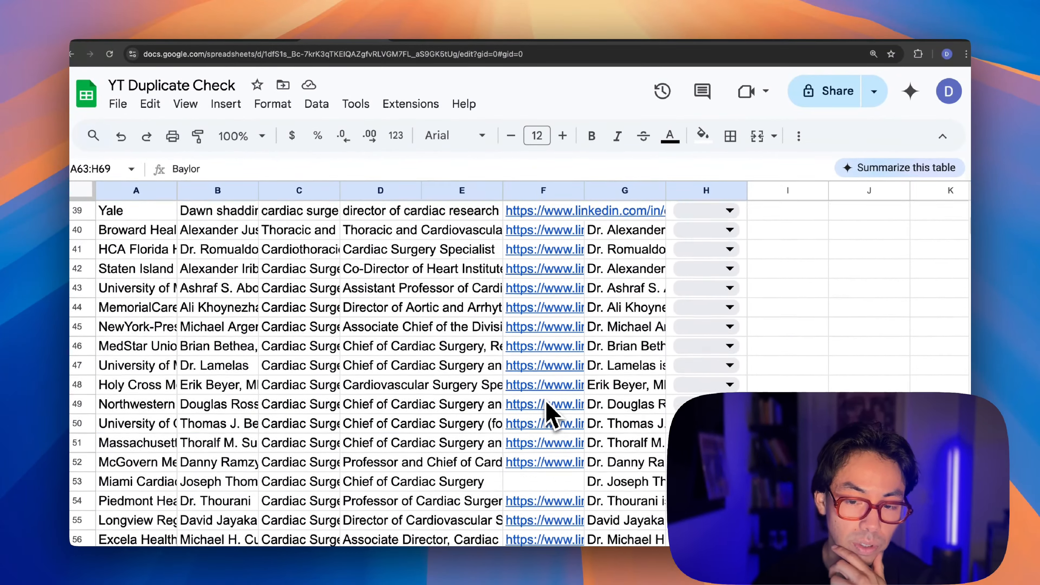
pyautogui.scroll(2, 547, 405)
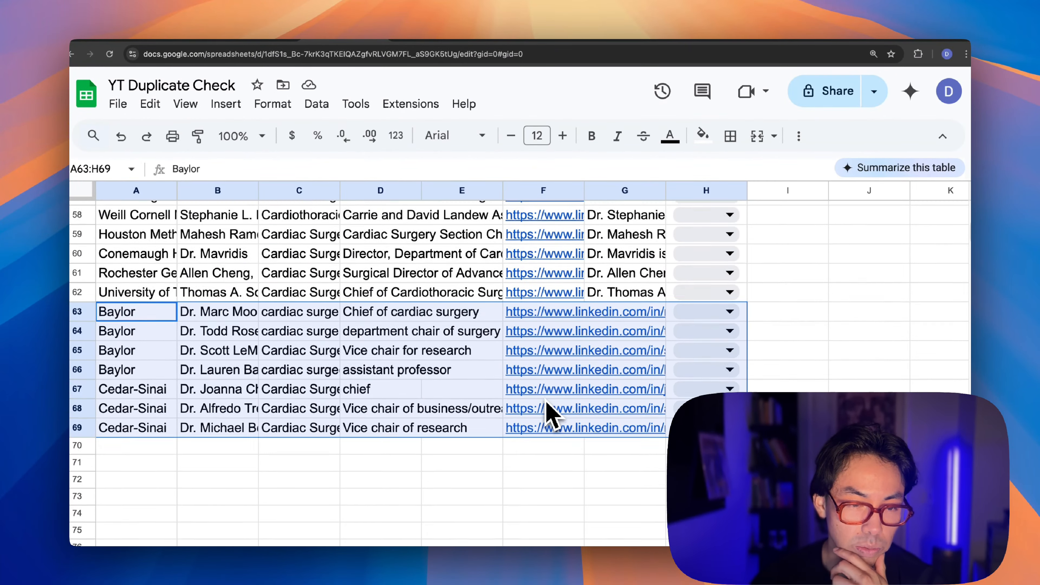
pyautogui.scroll(13, 432, 400)
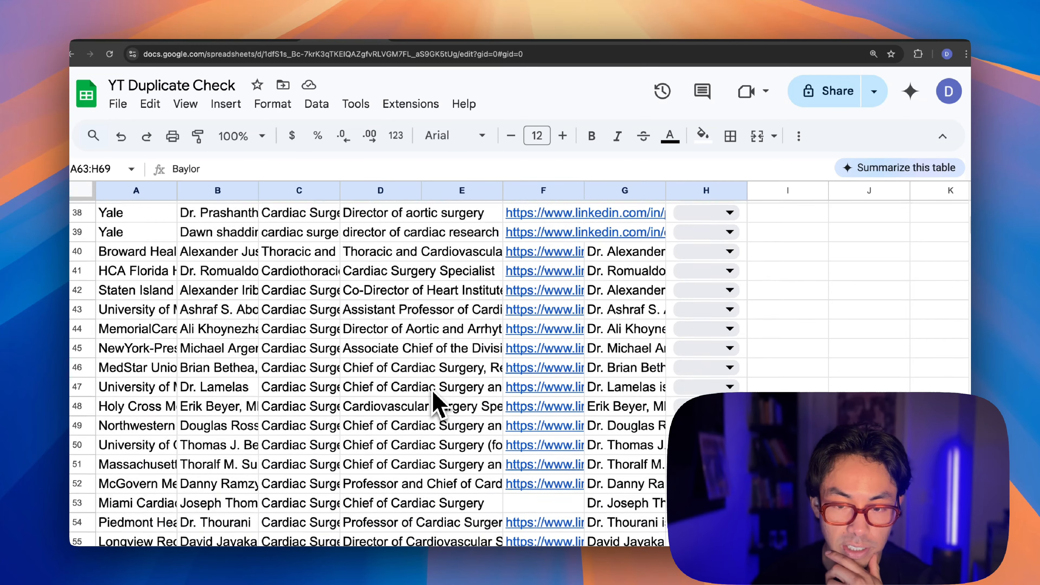
pyautogui.scroll(6, 434, 400)
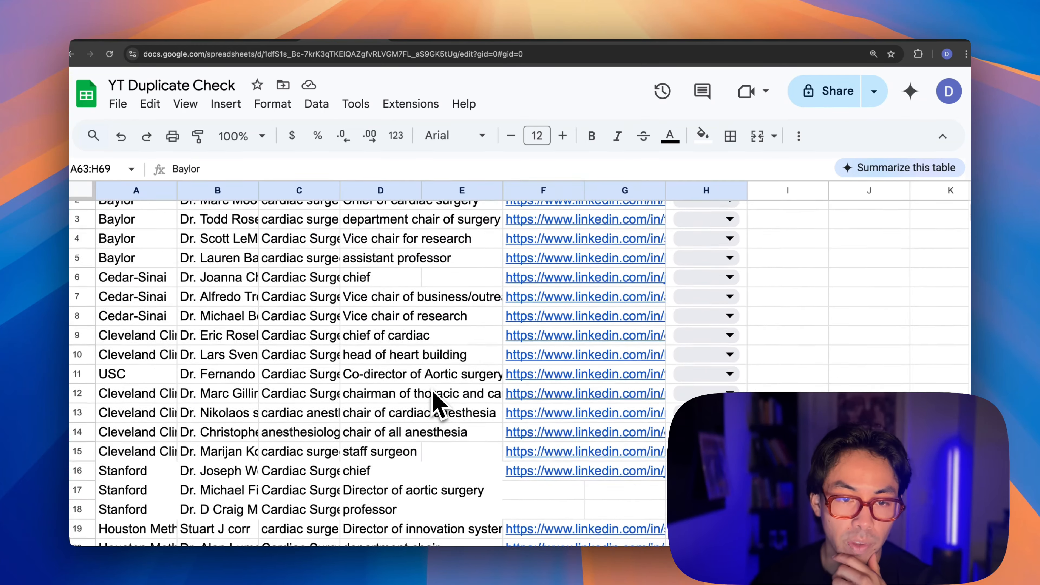
pyautogui.scroll(-8, 434, 399)
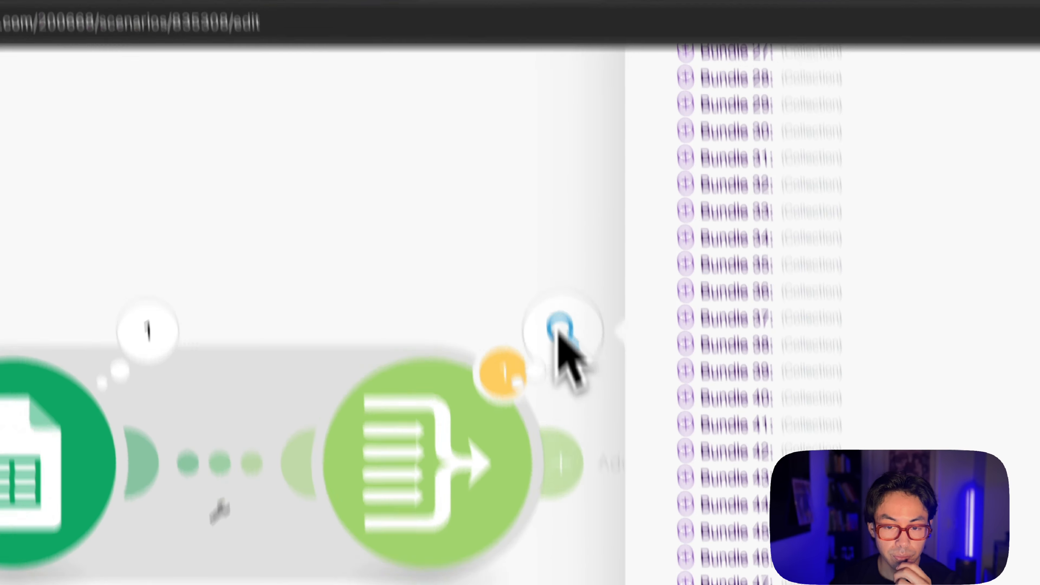
# Connect the Array aggregator module to the Iterator module in the scenario.
pyautogui.click(565, 376)
pyautogui.scroll(-3, 522, 425)
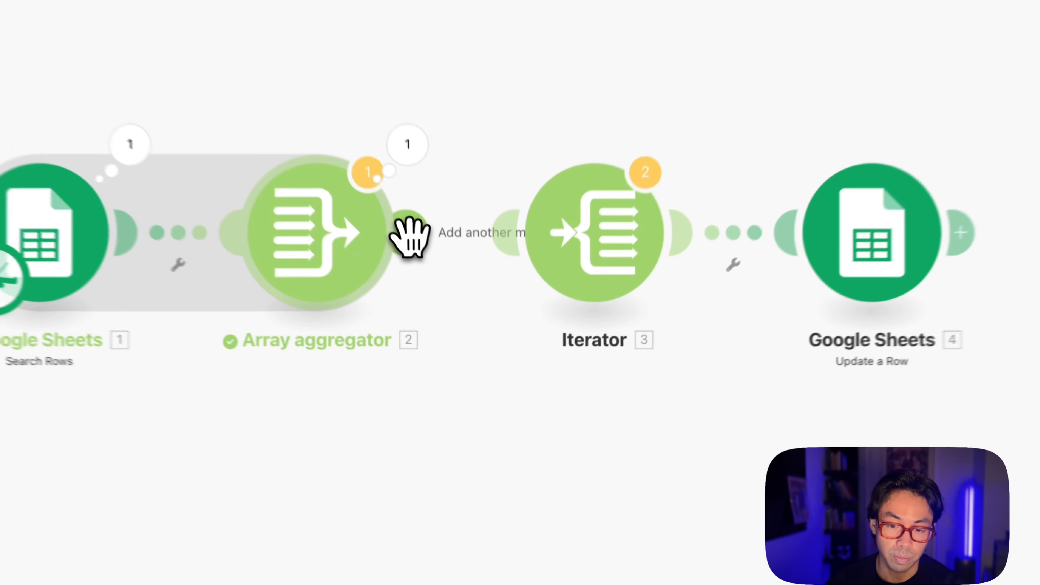
pyautogui.moveTo(456, 317); pyautogui.dragTo(579, 318)
pyautogui.moveTo(642, 214); pyautogui.dragTo(638, 210)
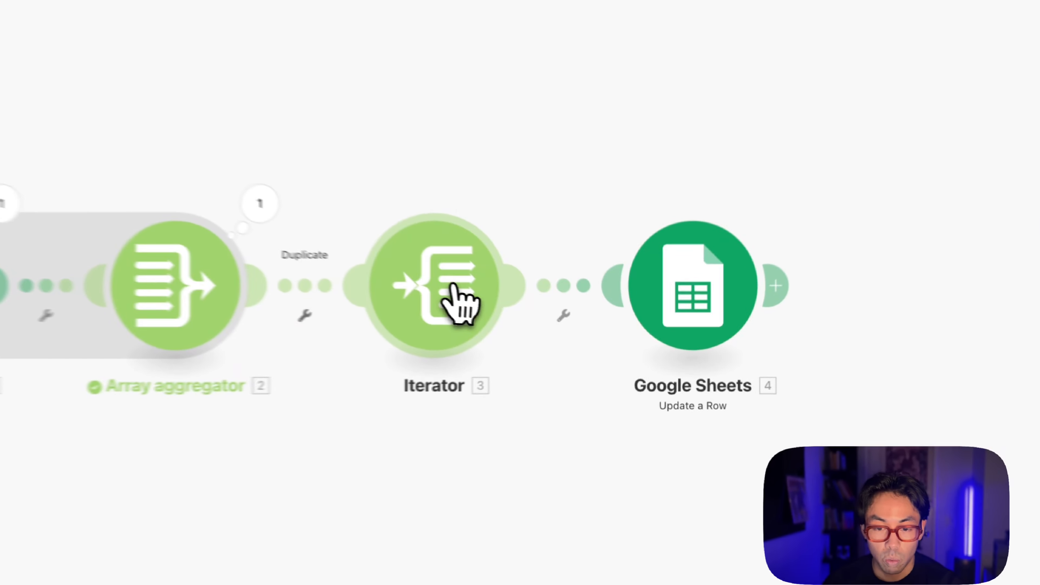
# Review the Iterator's slice formula against the first bundles in the Array aggregator's output.
pyautogui.click(550, 328)
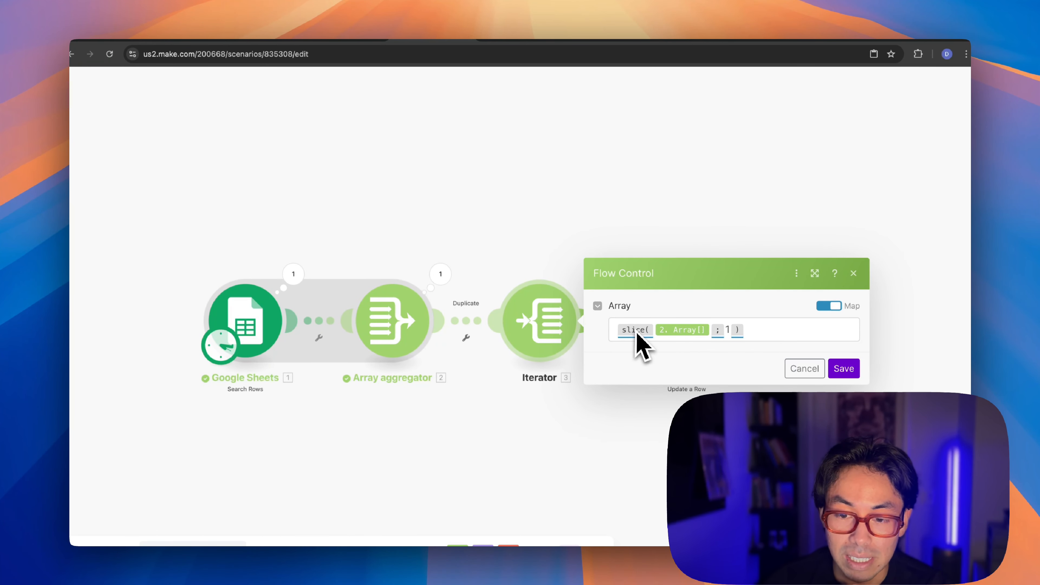
pyautogui.moveTo(637, 334)
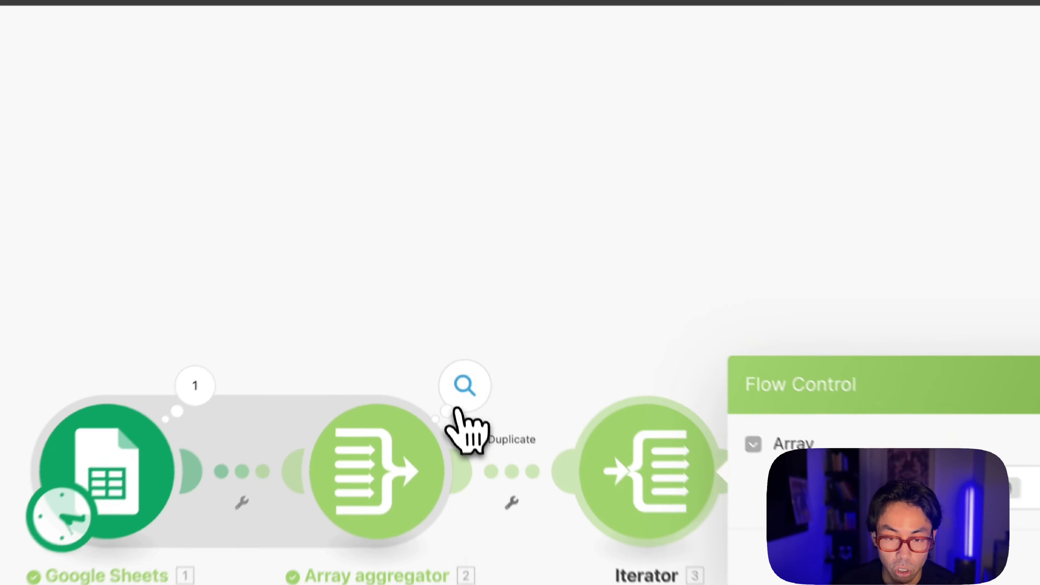
pyautogui.click(439, 278)
pyautogui.click(574, 136)
pyautogui.click(574, 189)
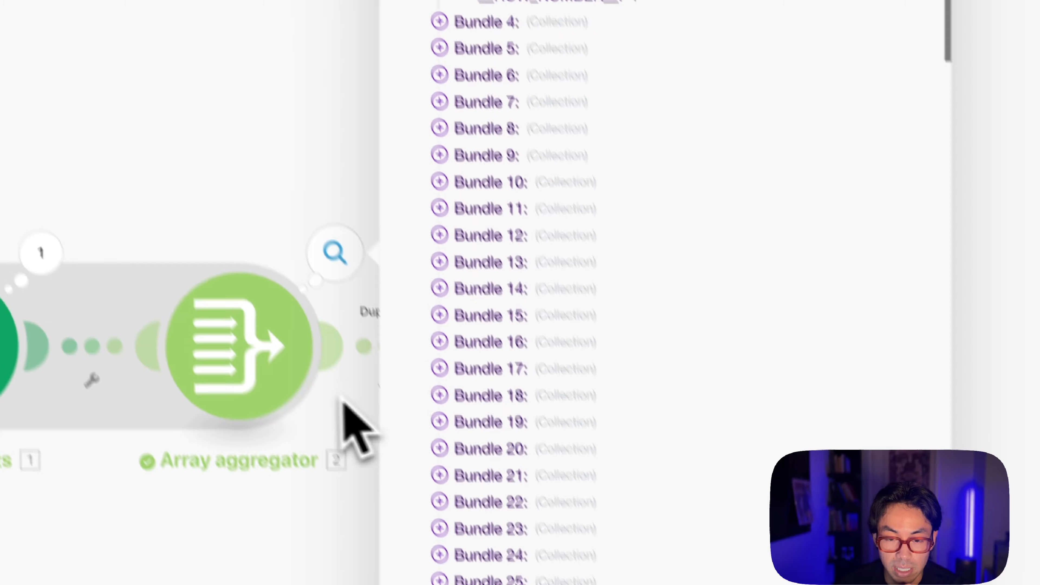
pyautogui.click(328, 422)
pyautogui.click(506, 311)
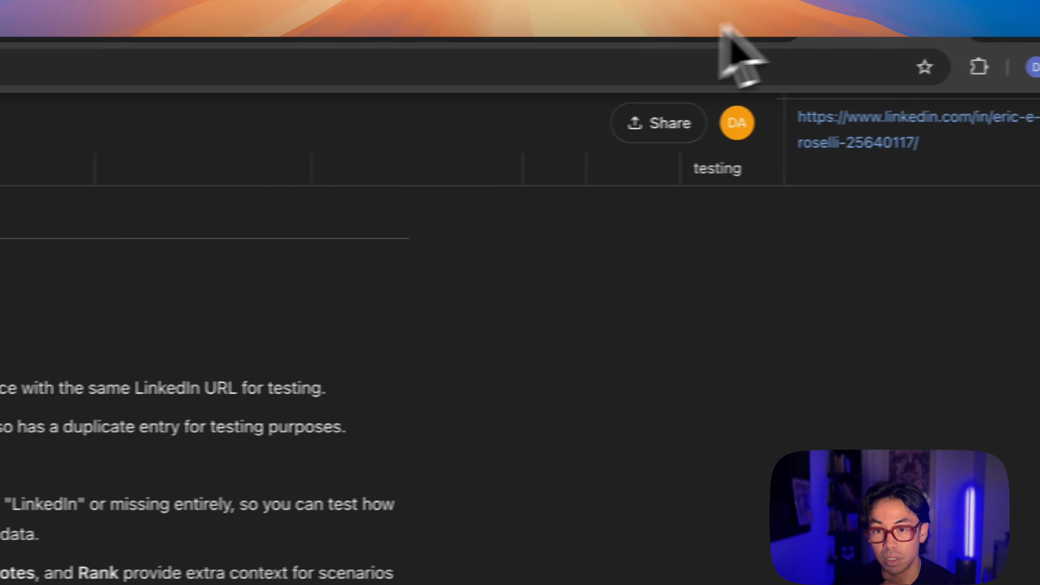
# Return to the Make scenario and open the settings of the Google Sheets Update a Row module.
pyautogui.click(307, 32)
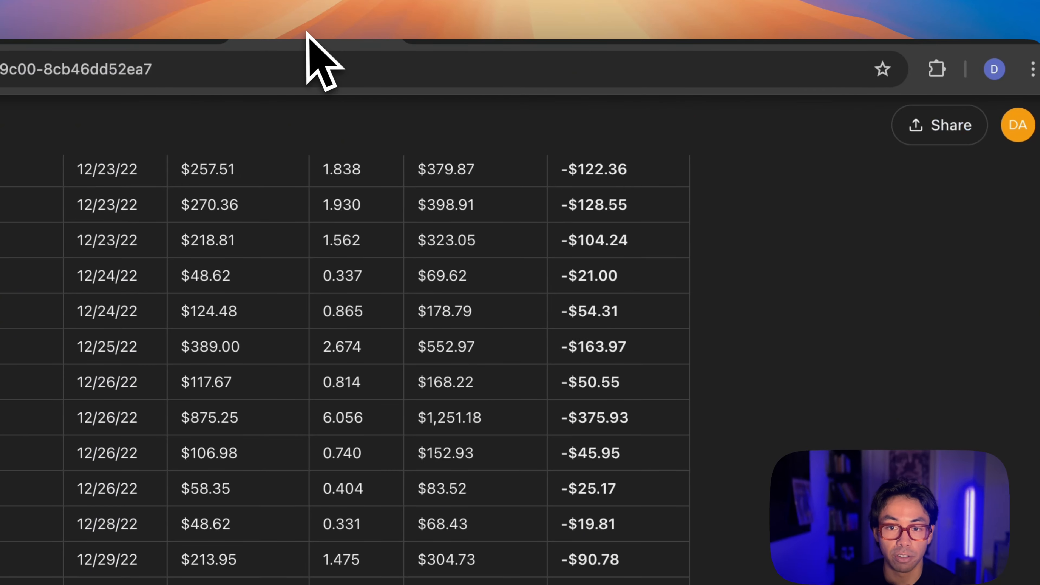
pyautogui.click(138, 33)
pyautogui.click(343, 33)
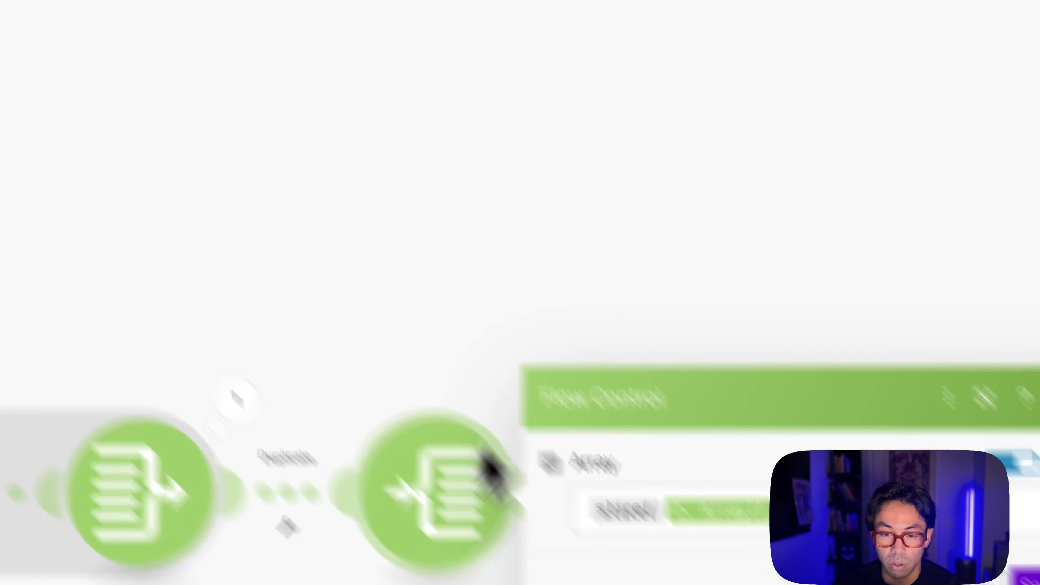
pyautogui.click(328, 454)
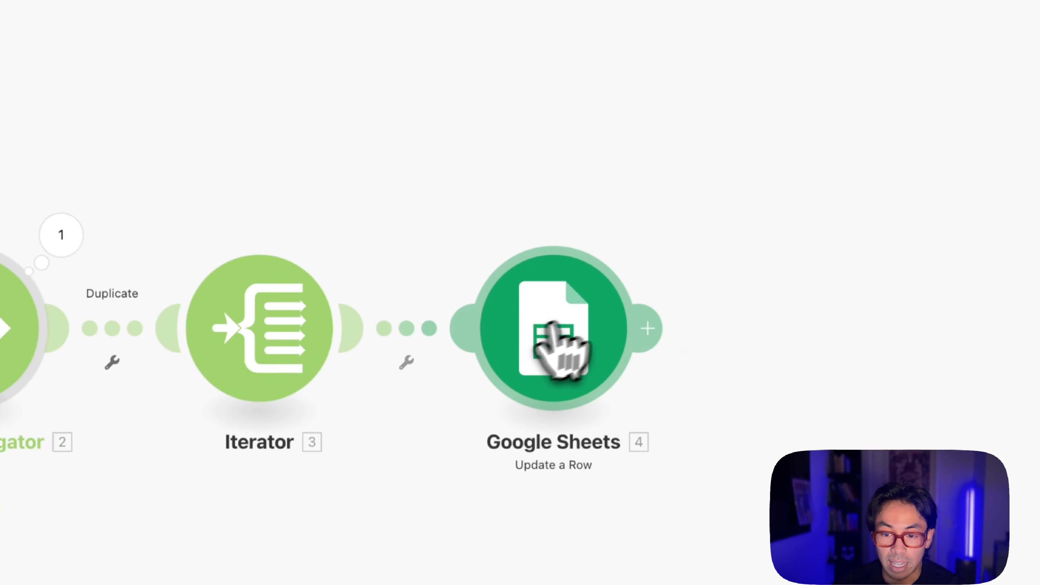
pyautogui.click(573, 313)
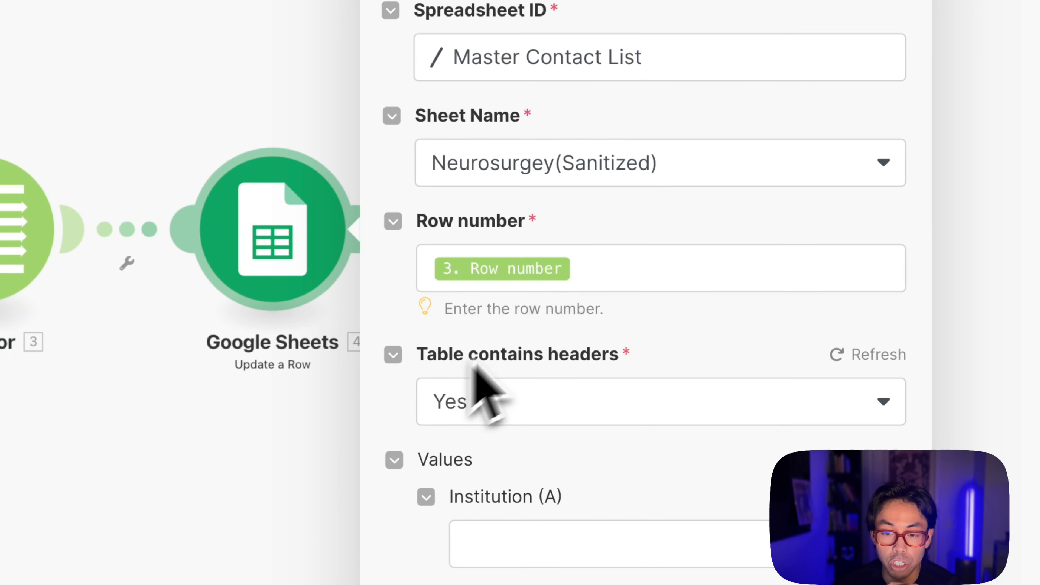
pyautogui.click(588, 274)
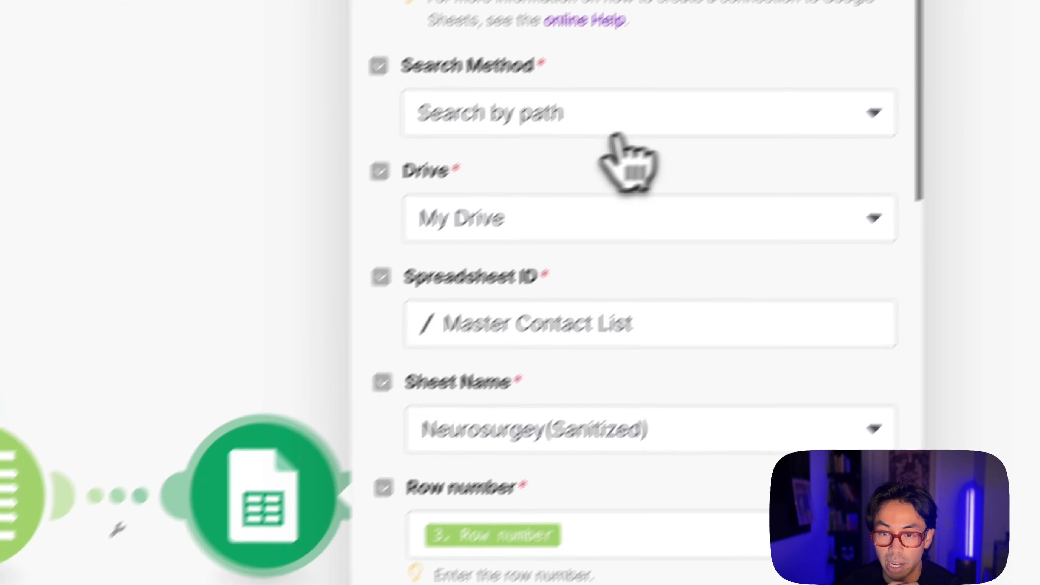
# Check the Drive options, try the Enter manually search method, and restore Search by path.
pyautogui.click(663, 168)
pyautogui.click(539, 283)
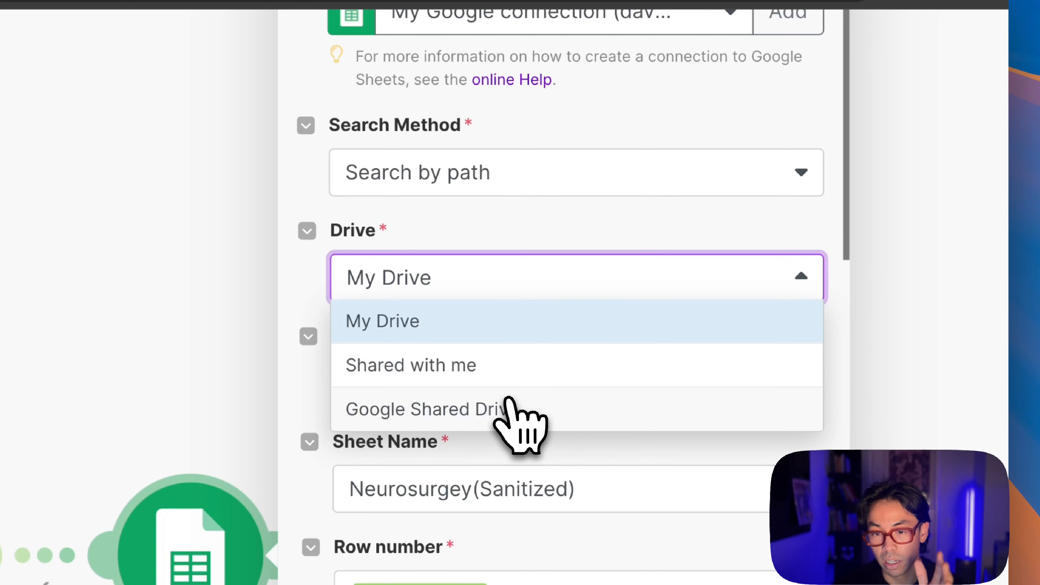
pyautogui.click(495, 312)
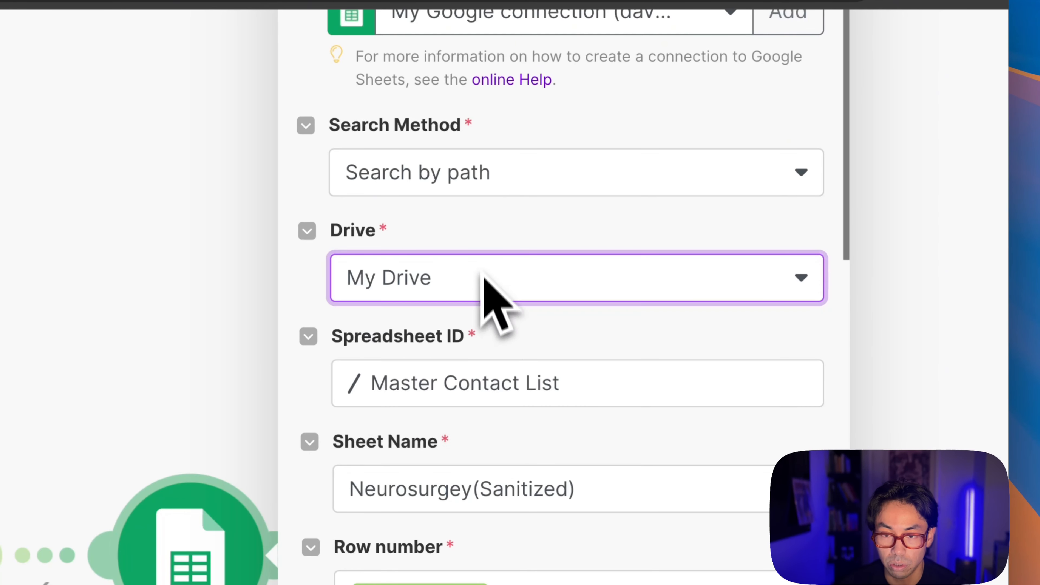
pyautogui.click(475, 181)
pyautogui.click(475, 303)
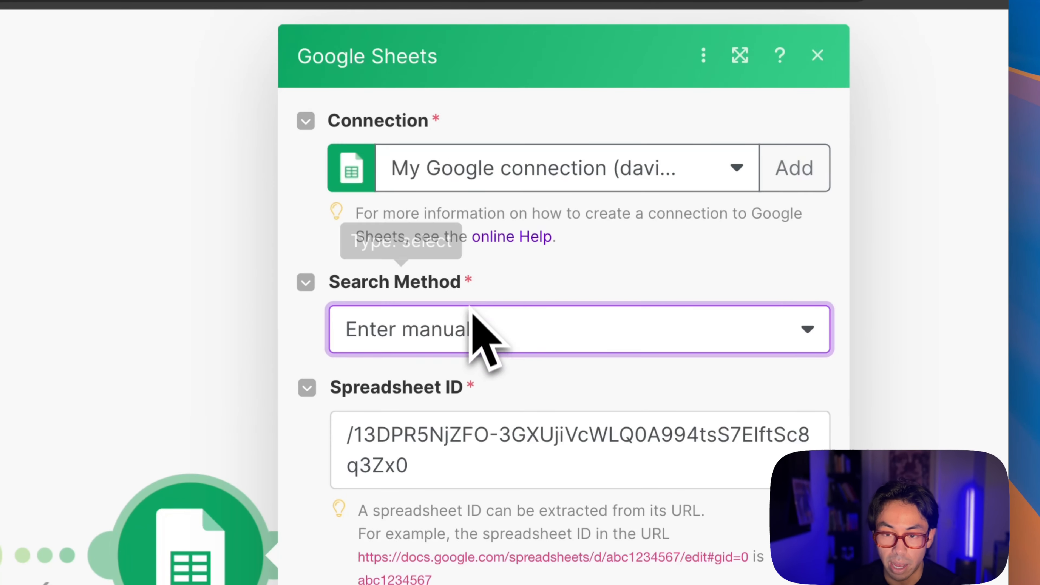
pyautogui.click(488, 346)
pyautogui.click(471, 372)
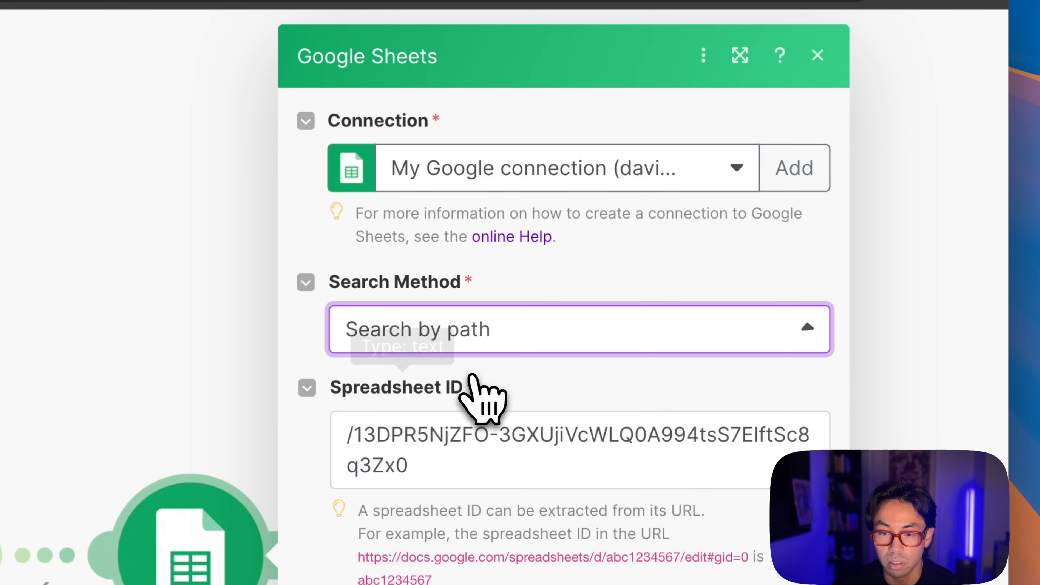
# Set the Update a Row module's spreadsheet to YT Duplicate Check and its sheet name to Sheet1.
pyautogui.click(494, 393)
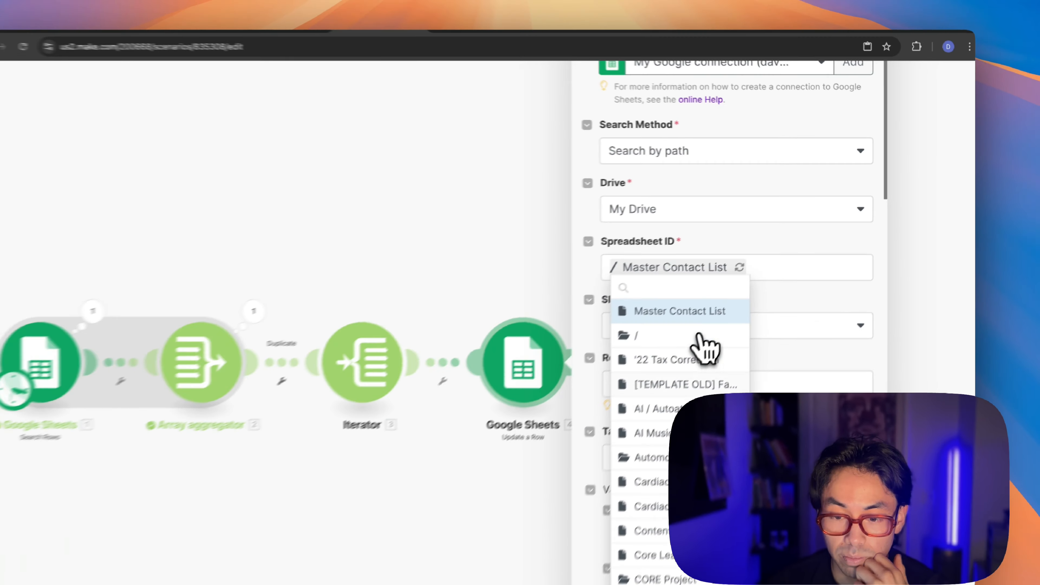
pyautogui.scroll(-4, 508, 549)
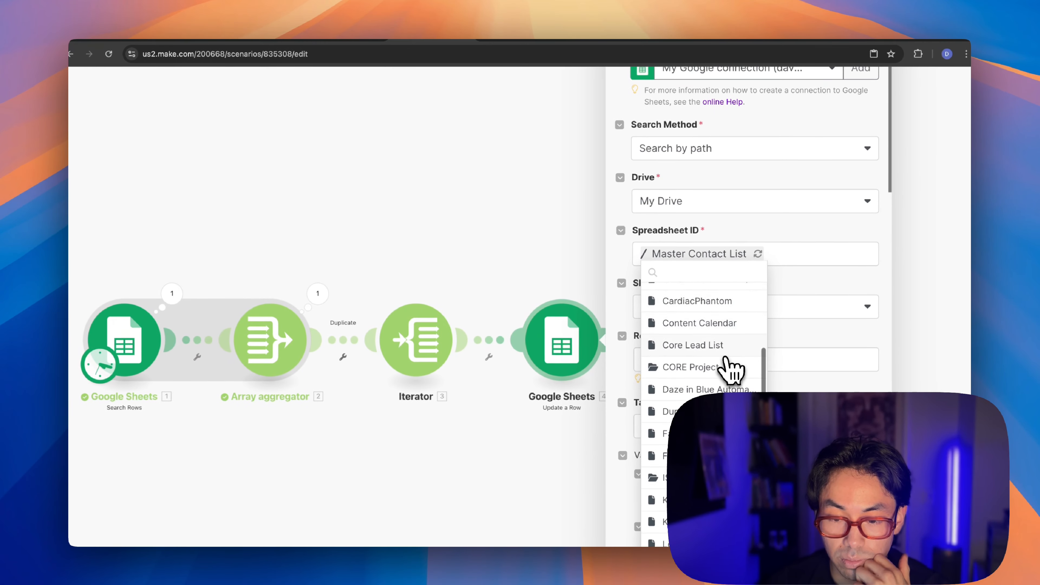
pyautogui.scroll(-5, 731, 369)
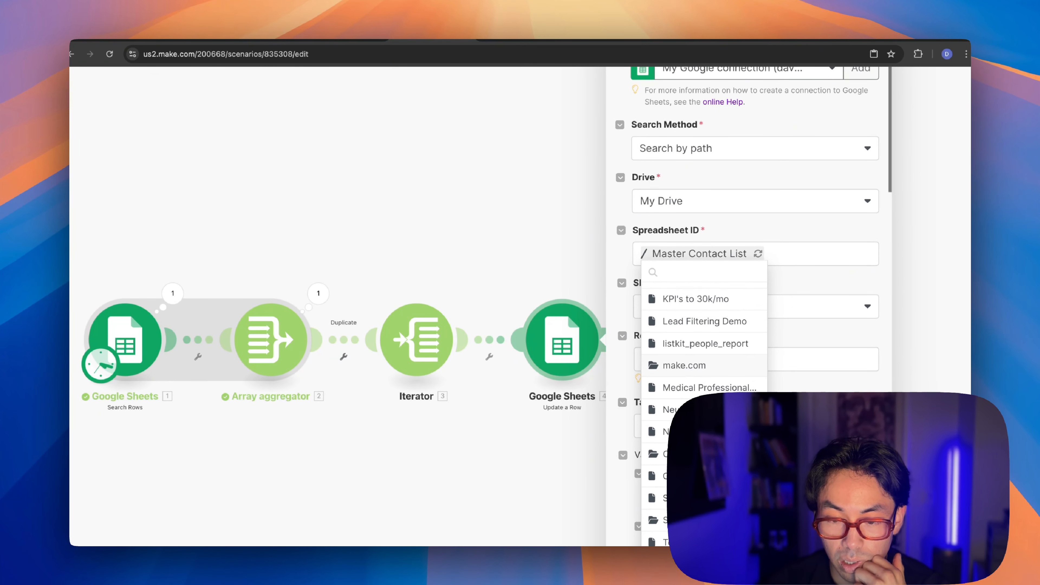
pyautogui.scroll(-5, 704, 369)
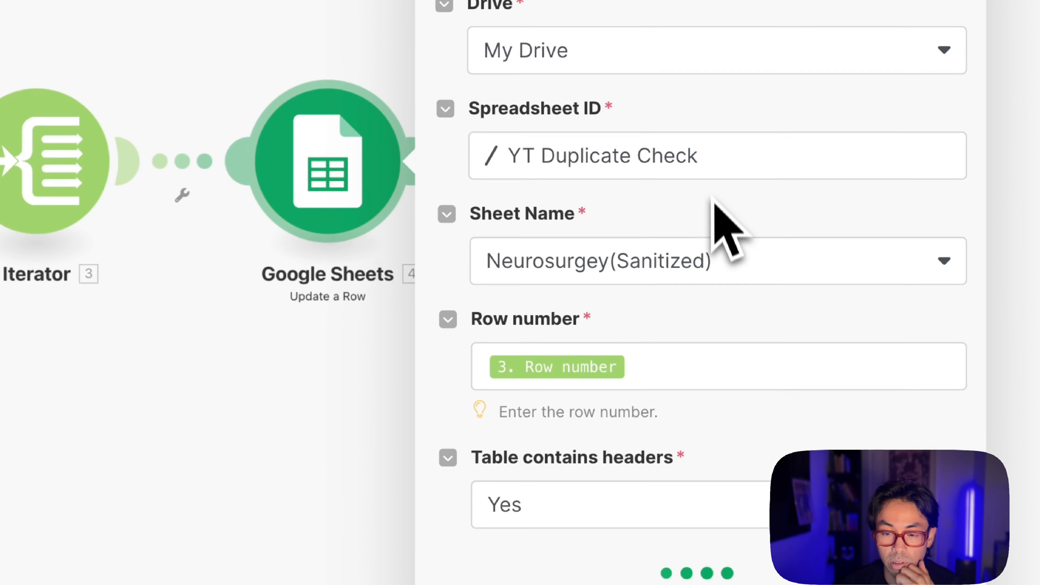
pyautogui.click(692, 262)
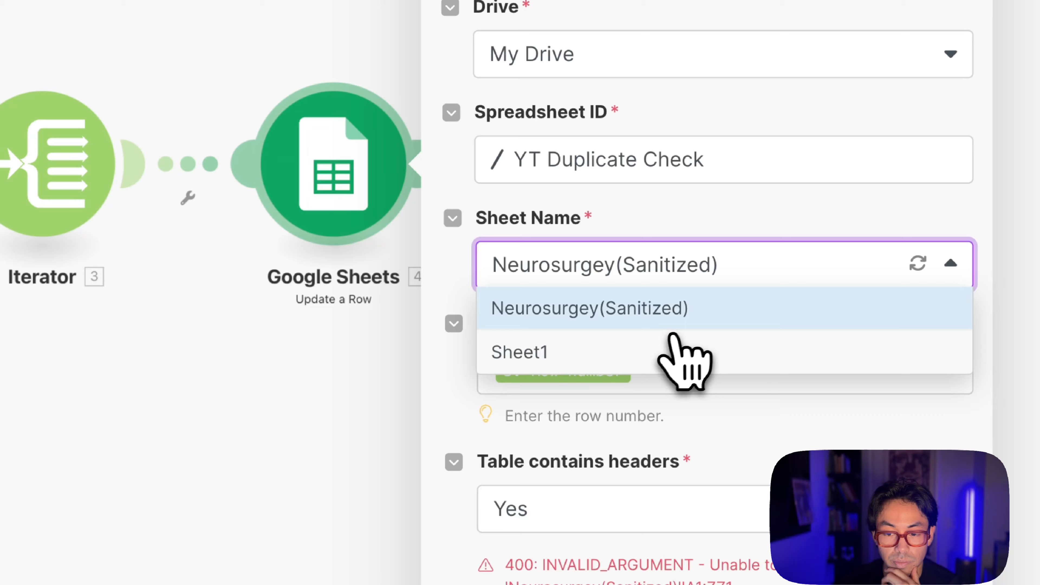
pyautogui.click(680, 344)
# Check the Update a Row module's Row number mapping against the Iterator's available fields.
pyautogui.click(680, 359)
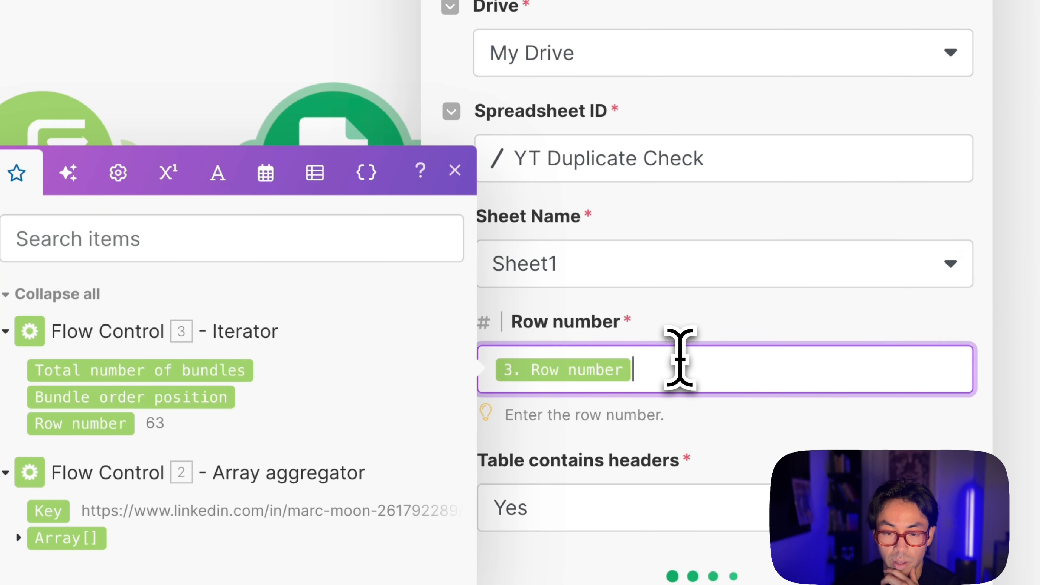
pyautogui.scroll(-4, 430, 452)
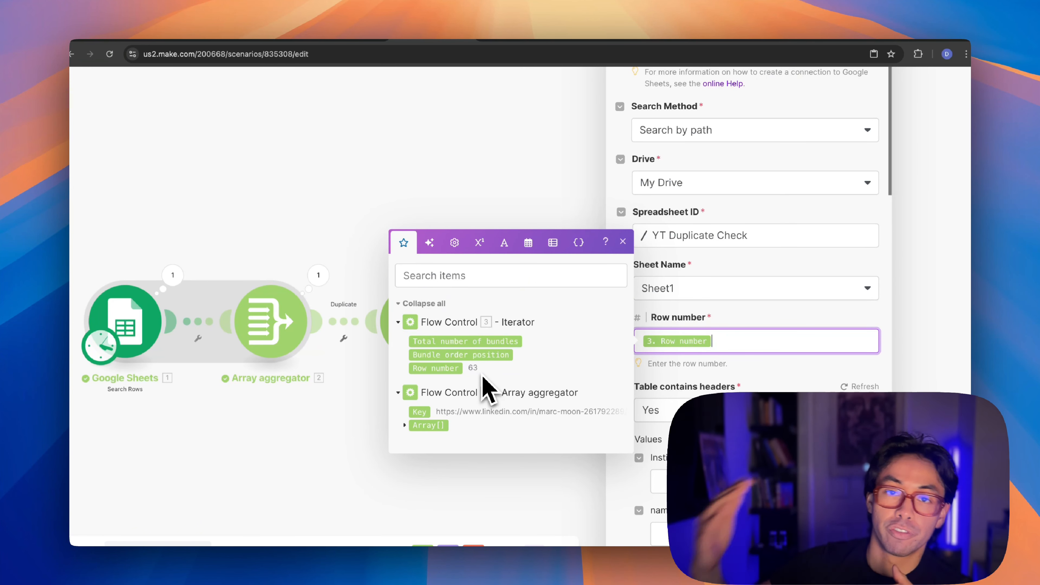
pyautogui.click(718, 375)
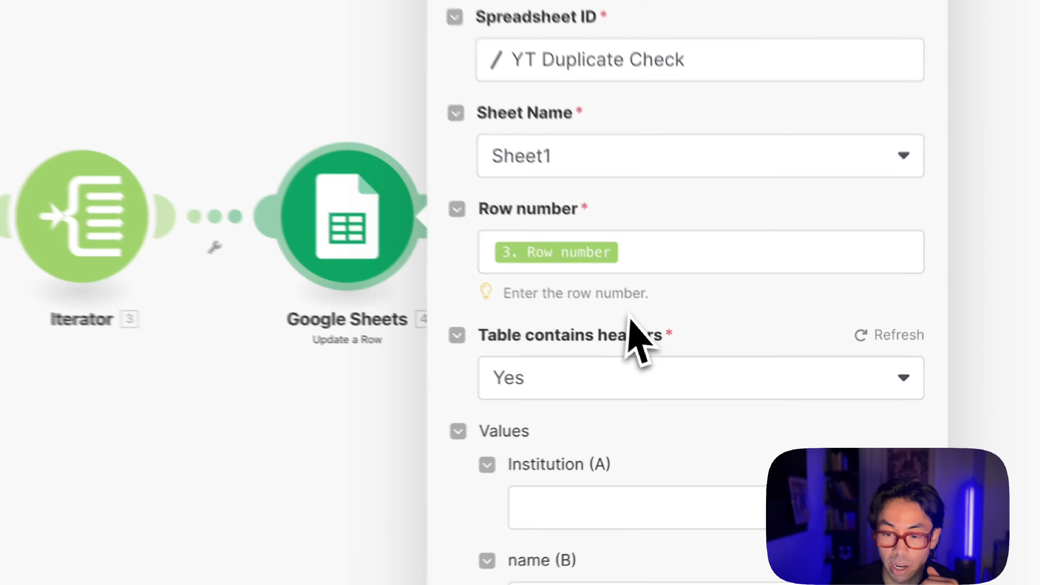
# Set the Duplicate? (H) value to Duplicate, checking the wording against the dropdown option in column H of the spreadsheet.
pyautogui.scroll(-4, 723, 375)
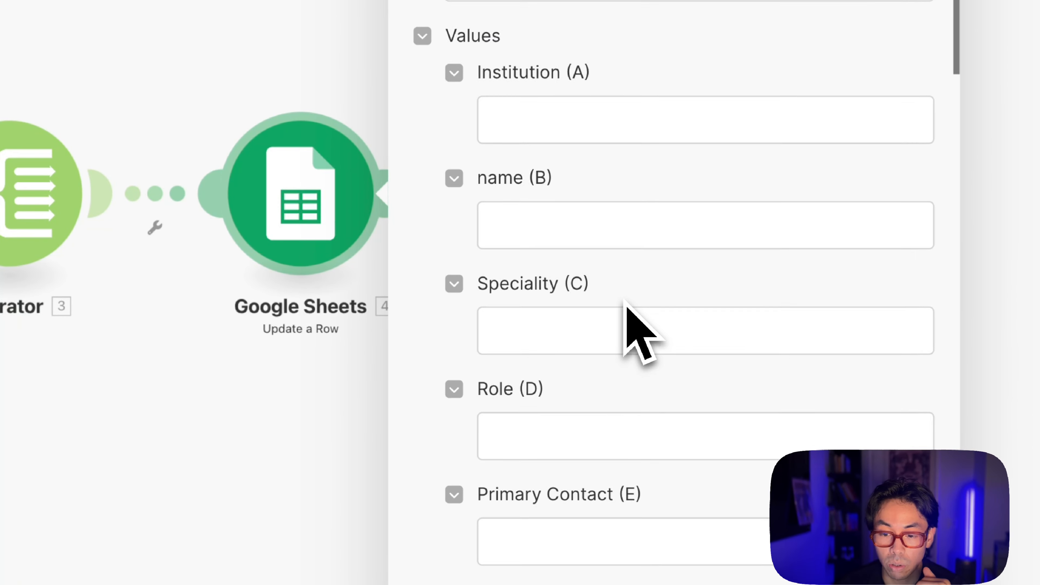
pyautogui.scroll(-5, 624, 302)
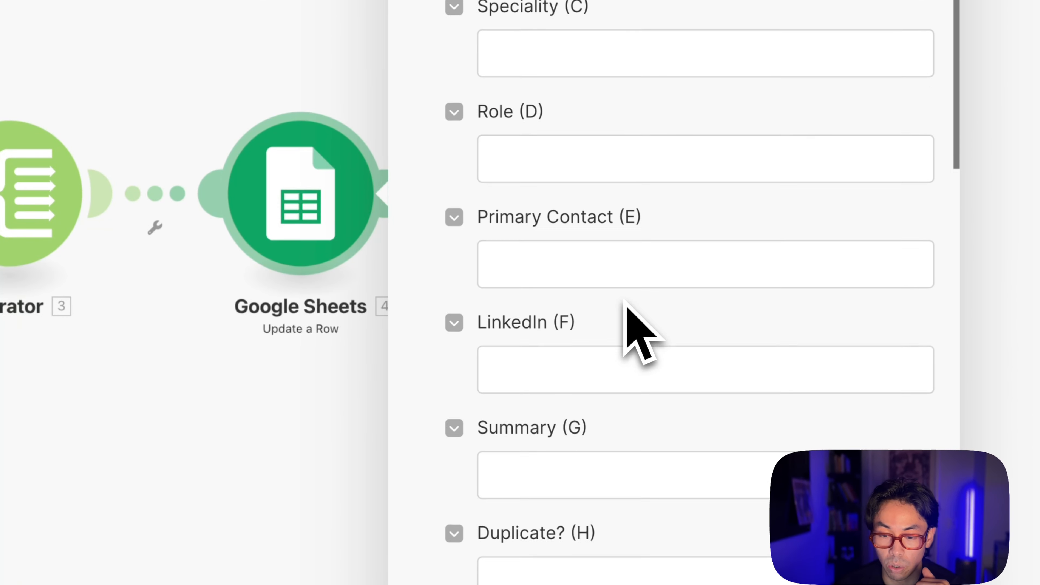
pyautogui.scroll(6, 624, 302)
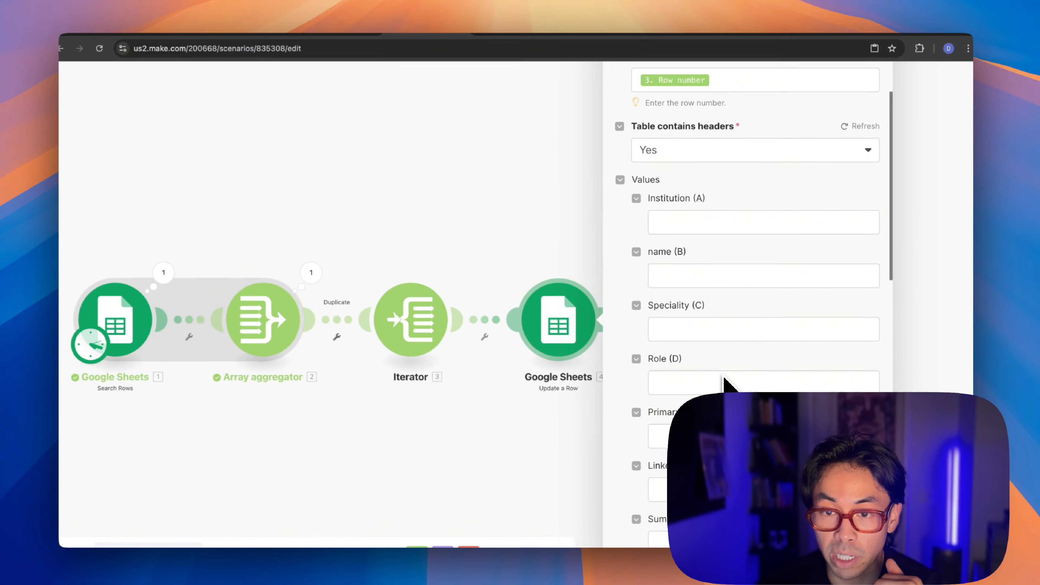
pyautogui.scroll(-6, 726, 385)
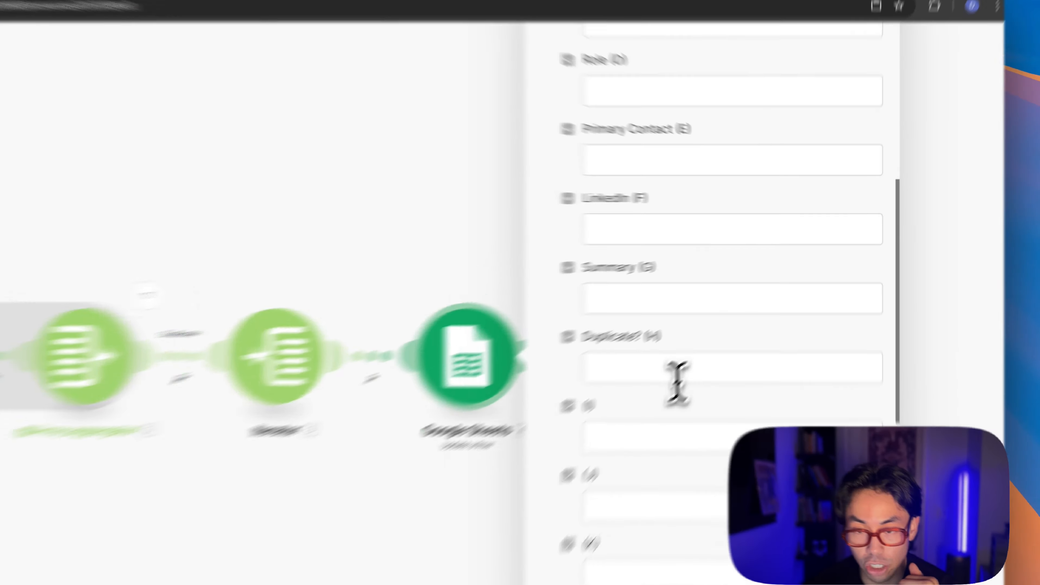
pyautogui.click(678, 375)
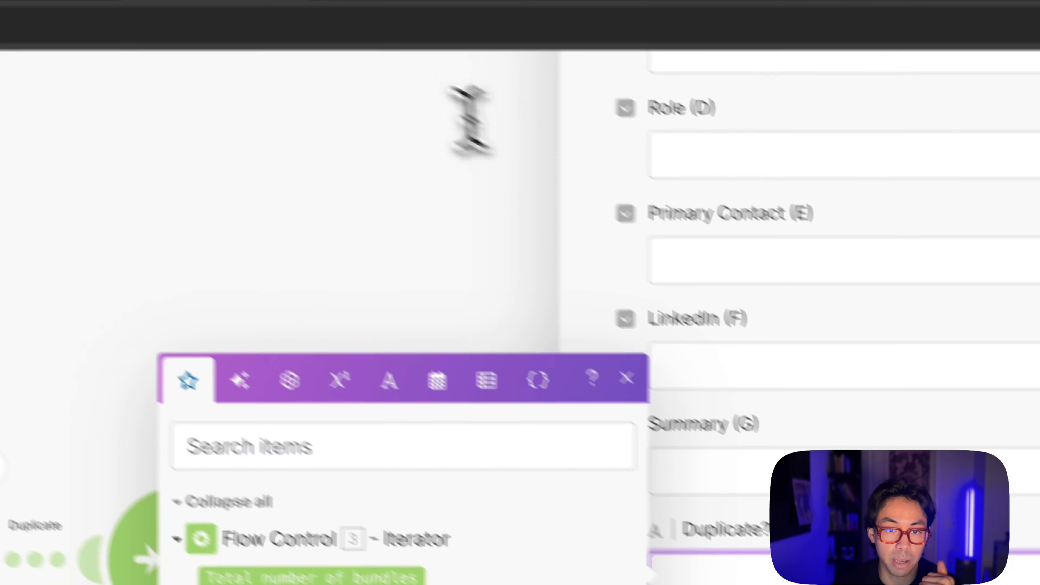
pyautogui.click(265, 40)
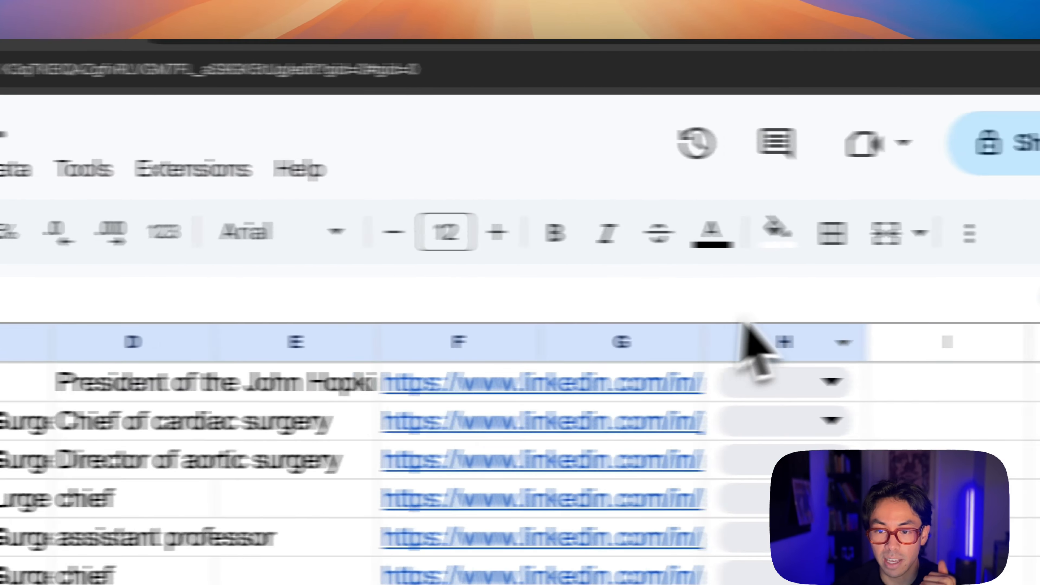
pyautogui.click(788, 382)
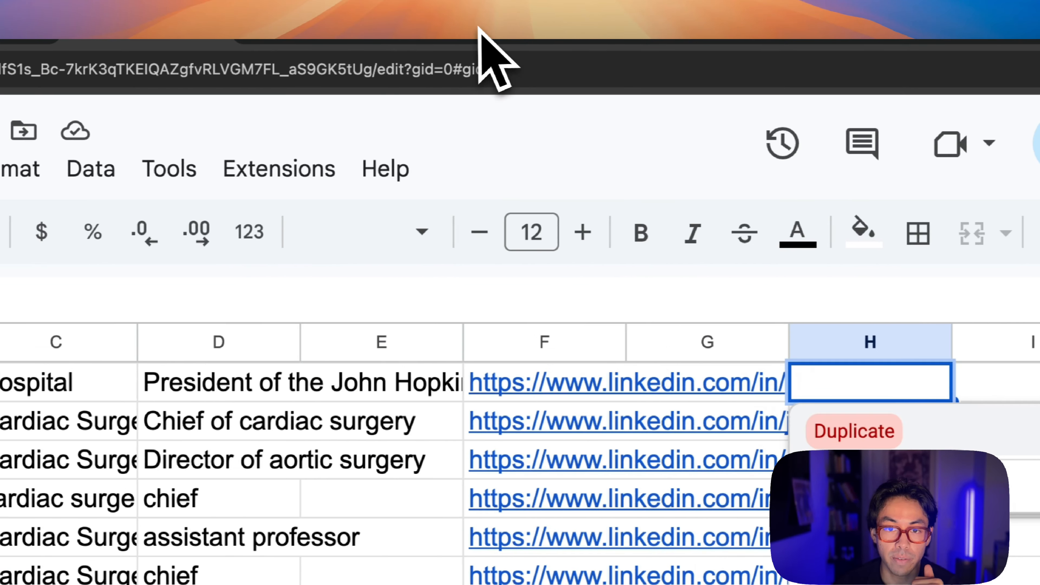
pyautogui.click(308, 39)
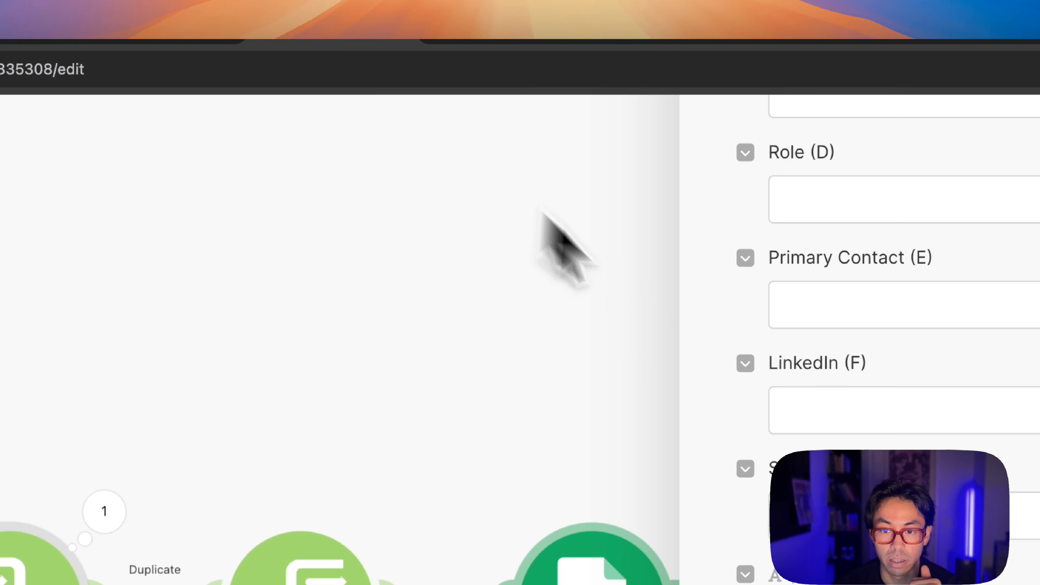
pyautogui.click(631, 477)
pyautogui.write('Duplicate')
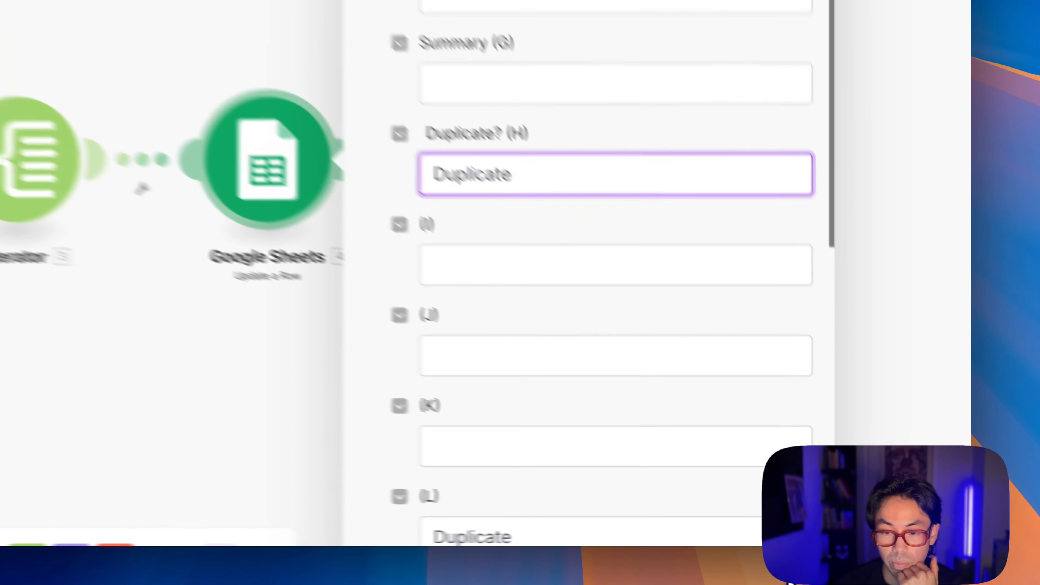
pyautogui.click(862, 560)
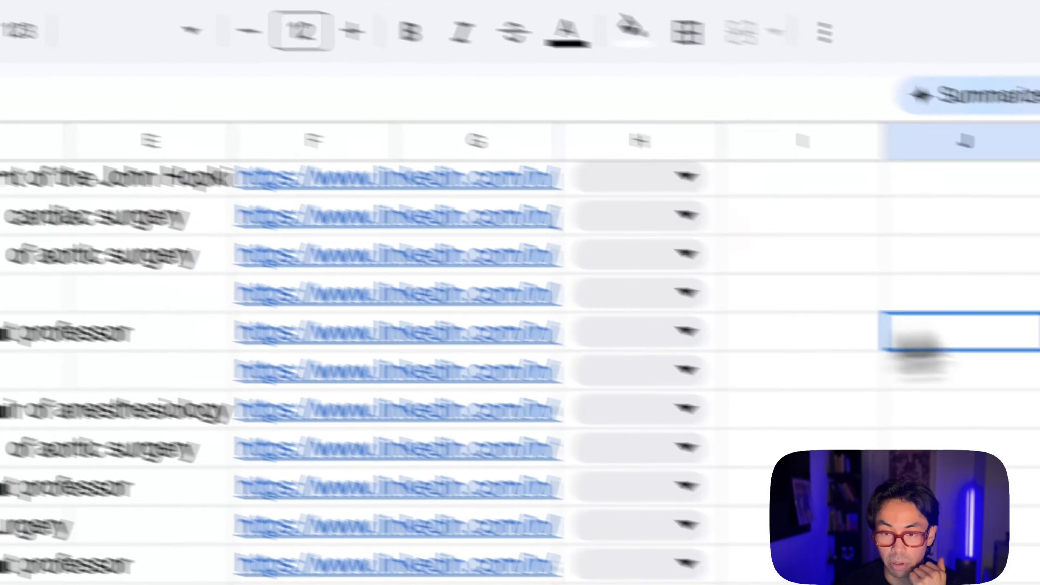
# Review the Duplicate? column beside the contact rows in the YT Duplicate Check spreadsheet.
pyautogui.scroll(5, 309, 287)
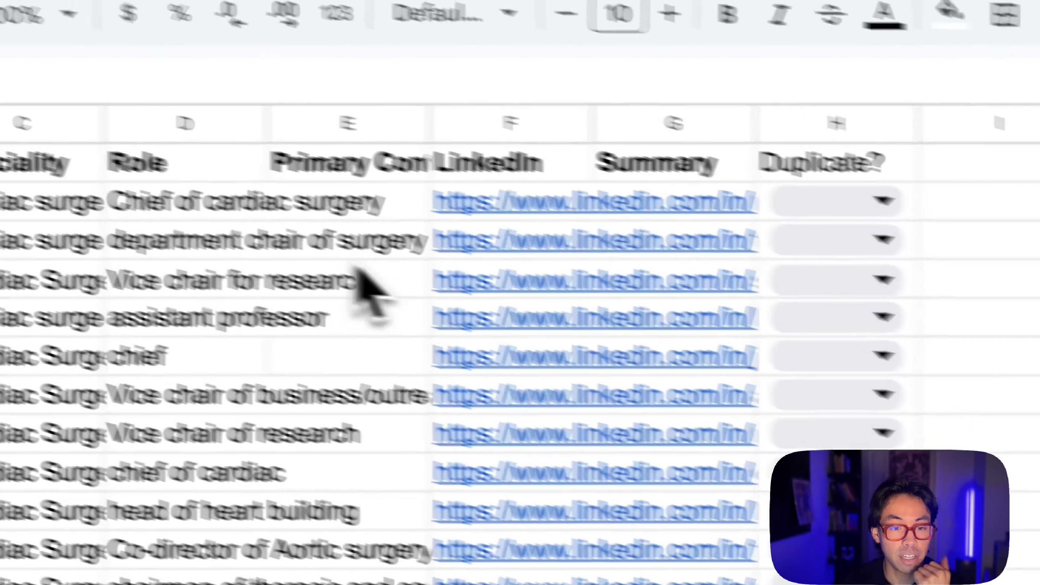
pyautogui.scroll(-1, 486, 288)
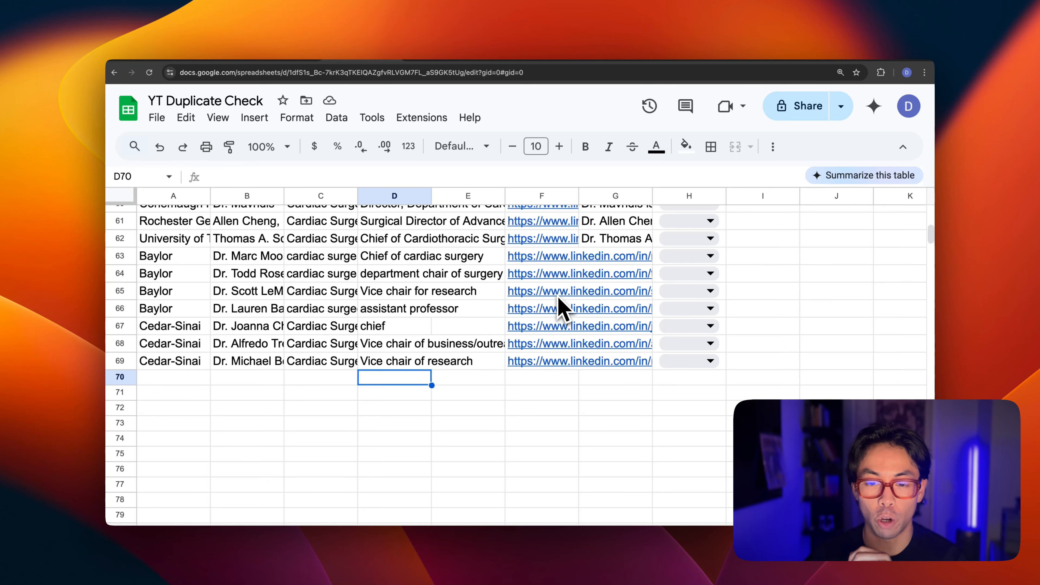
# Compare the repeated Baylor and Cedar-Sinai contacts in rows 63 to 69 with the matching rows at the start of the sheet.
pyautogui.scroll(1, 561, 309)
pyautogui.scroll(9, 561, 309)
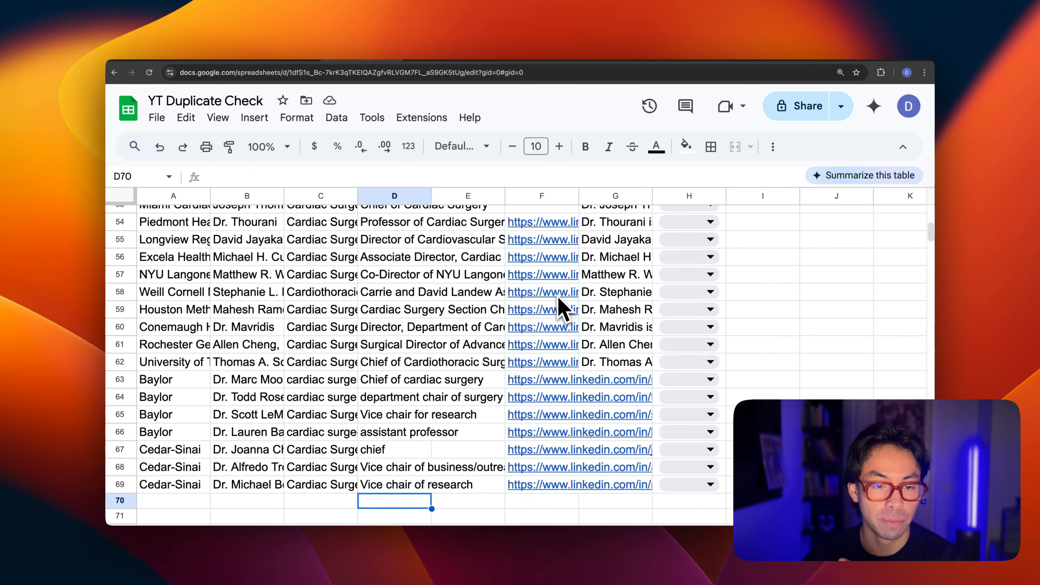
pyautogui.scroll(7, 561, 309)
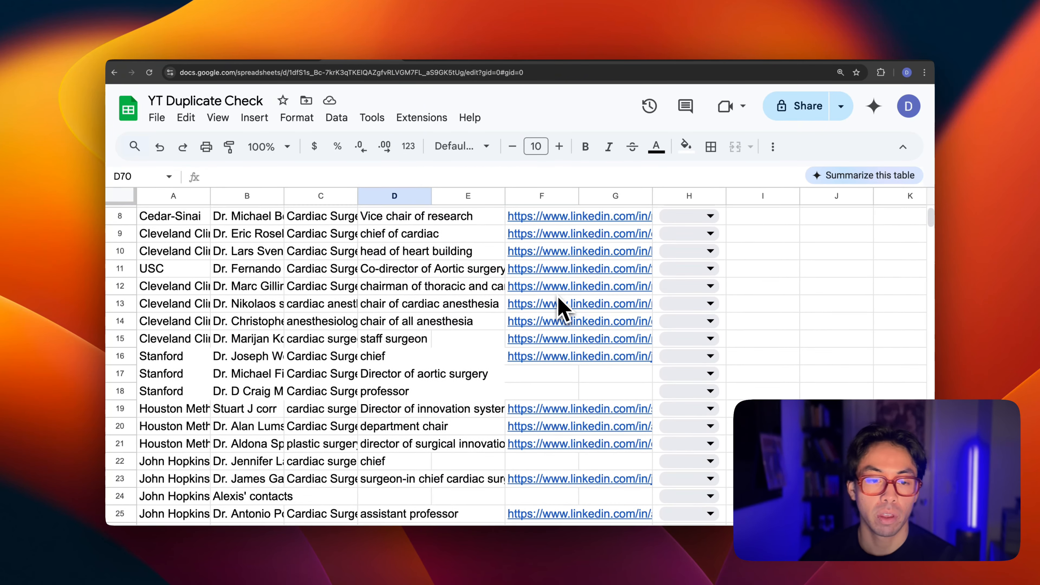
pyautogui.scroll(3, 563, 309)
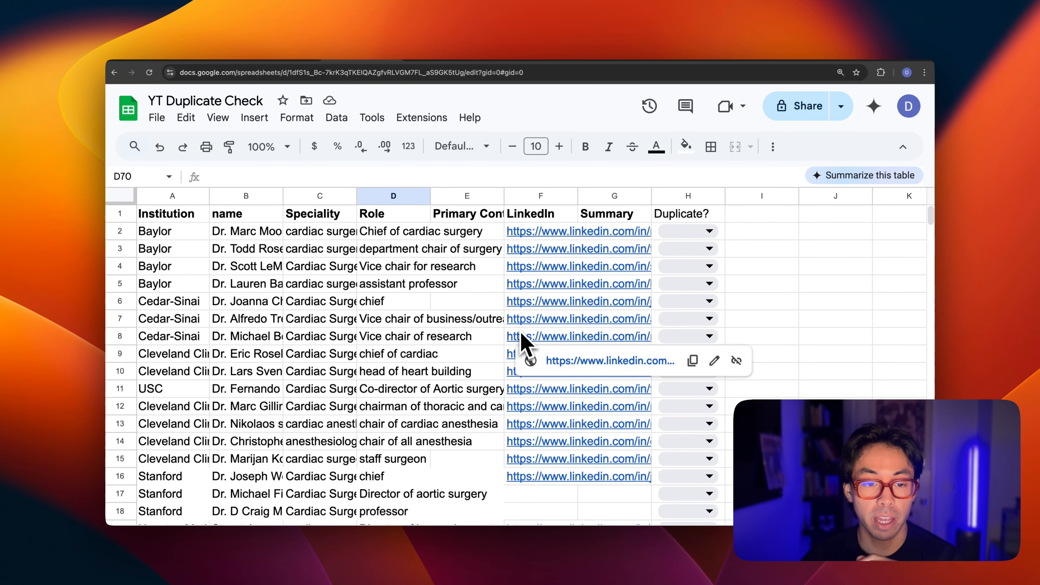
pyautogui.scroll(-19, 517, 339)
pyautogui.scroll(-1, 467, 343)
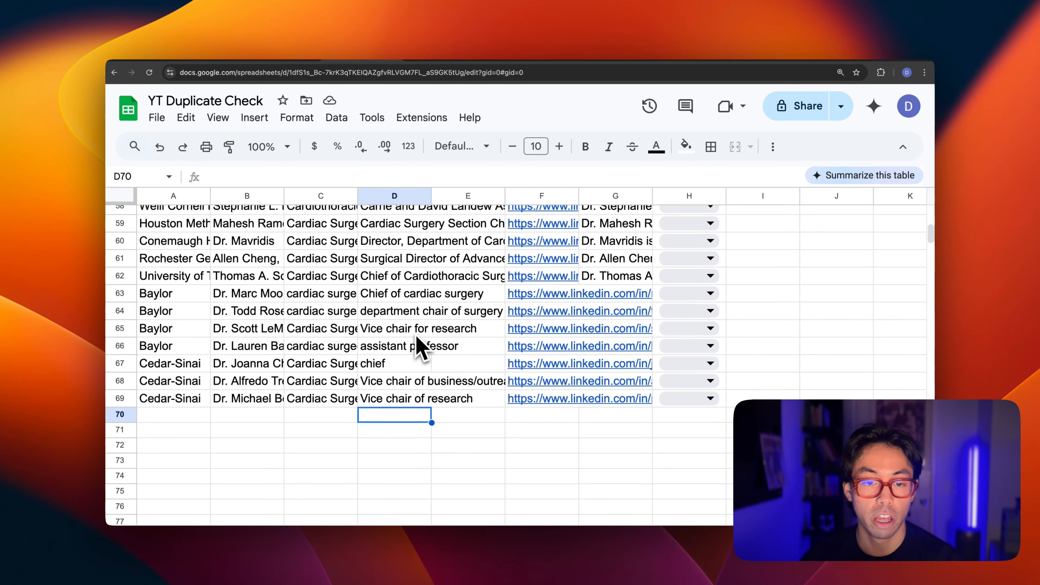
pyautogui.scroll(5, 419, 346)
pyautogui.scroll(14, 417, 346)
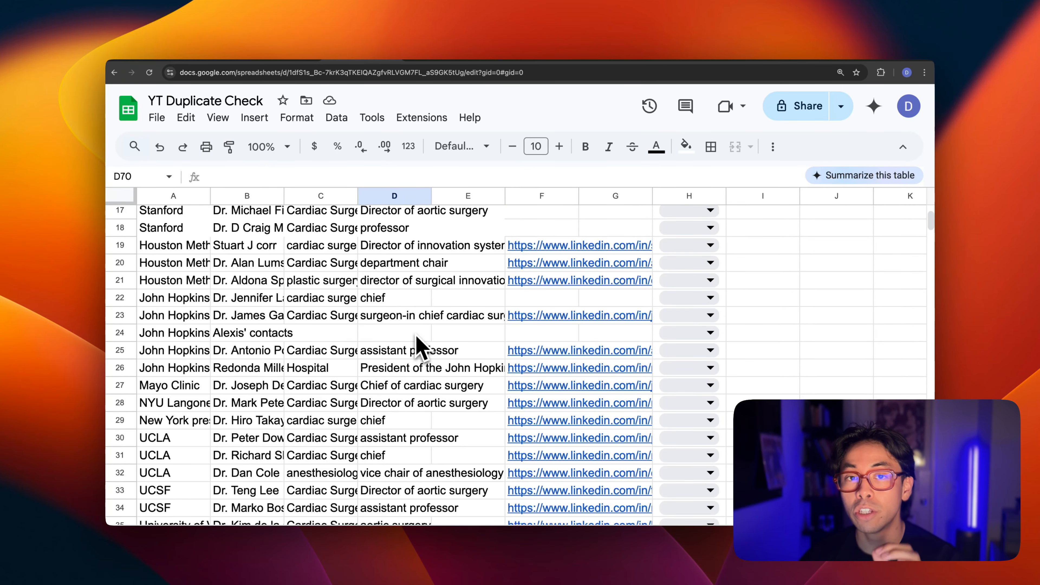
pyautogui.scroll(1, 417, 347)
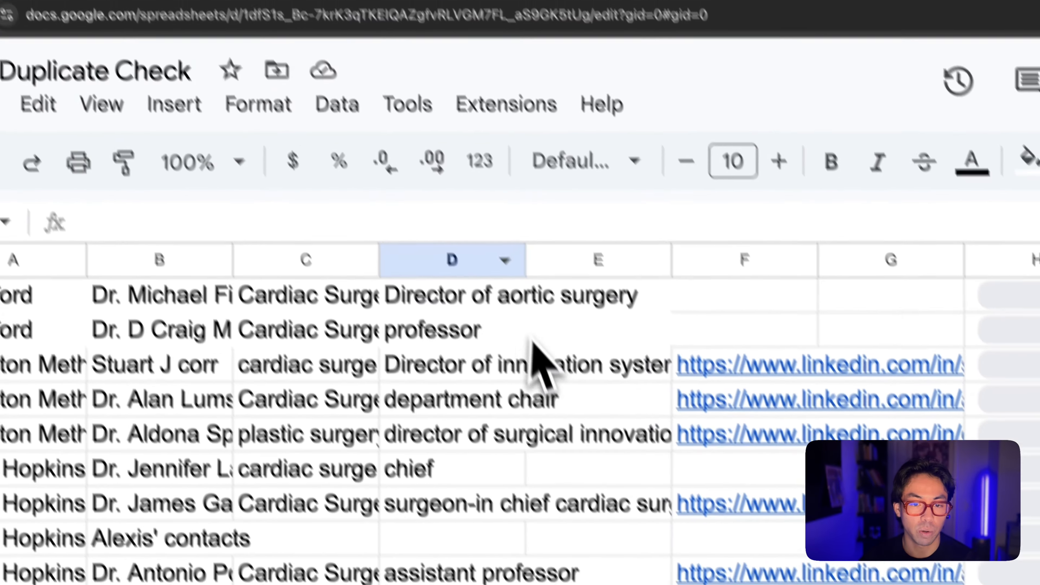
pyautogui.scroll(10, 515, 333)
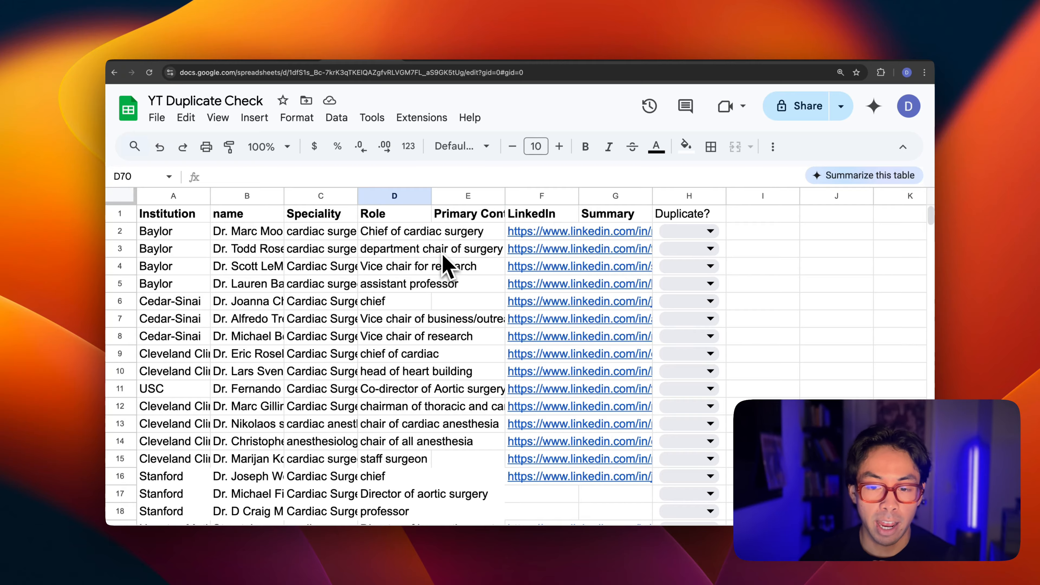
pyautogui.scroll(-5, 446, 267)
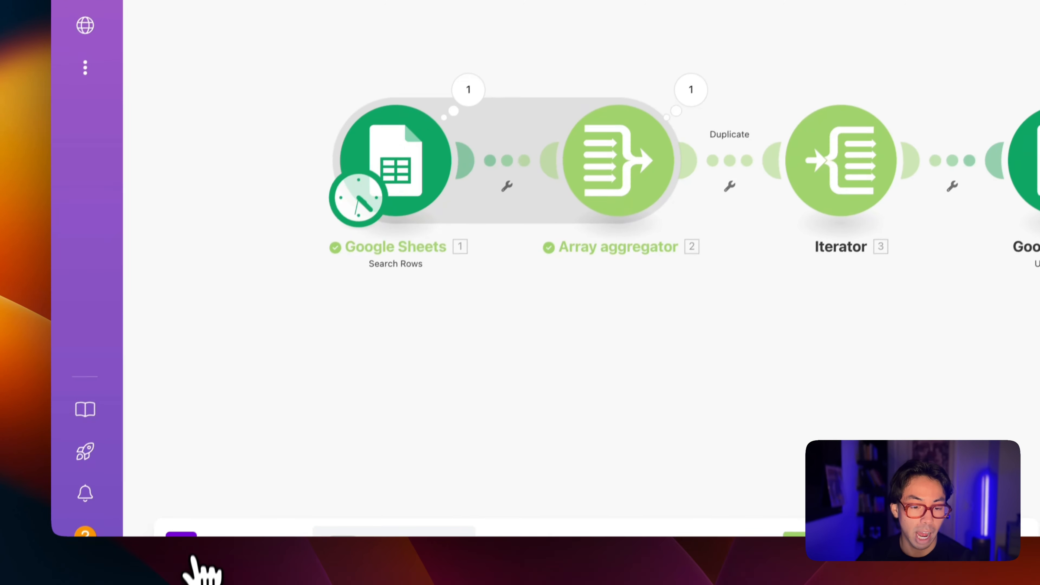
# Run the Make scenario once and check the Duplicate? column through row 69 of the YT Duplicate Check spreadsheet.
pyautogui.click(196, 547)
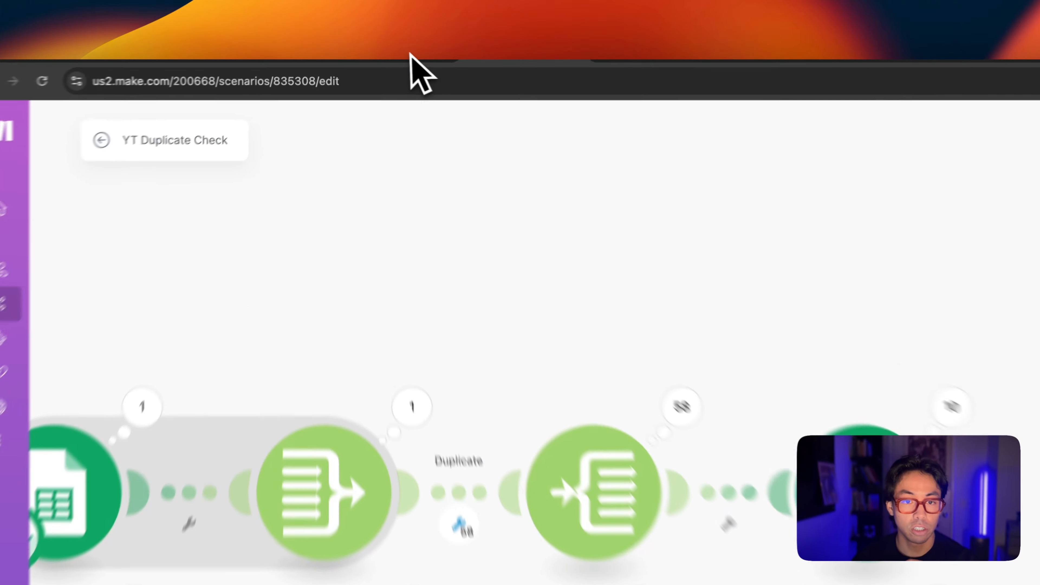
pyautogui.click(372, 60)
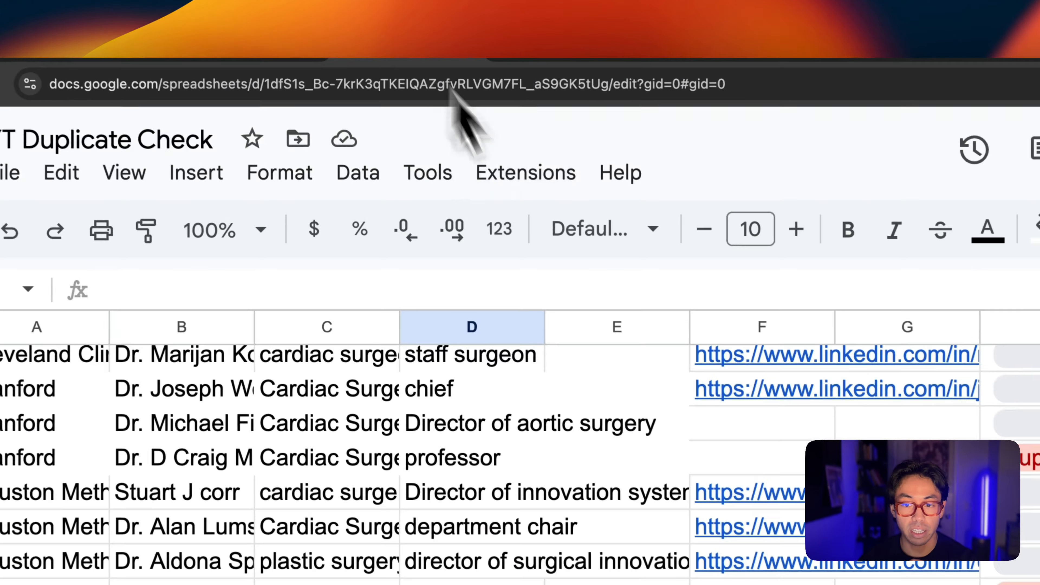
pyautogui.scroll(1, 451, 266)
pyautogui.scroll(4, 531, 381)
pyautogui.scroll(-4, 528, 377)
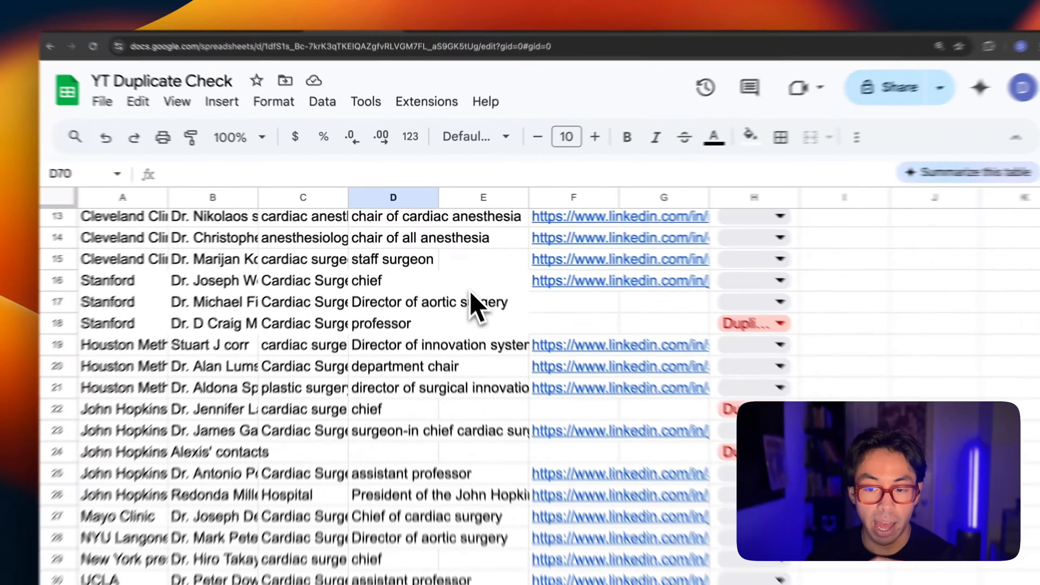
pyautogui.scroll(-2, 471, 291)
pyautogui.scroll(1, 471, 291)
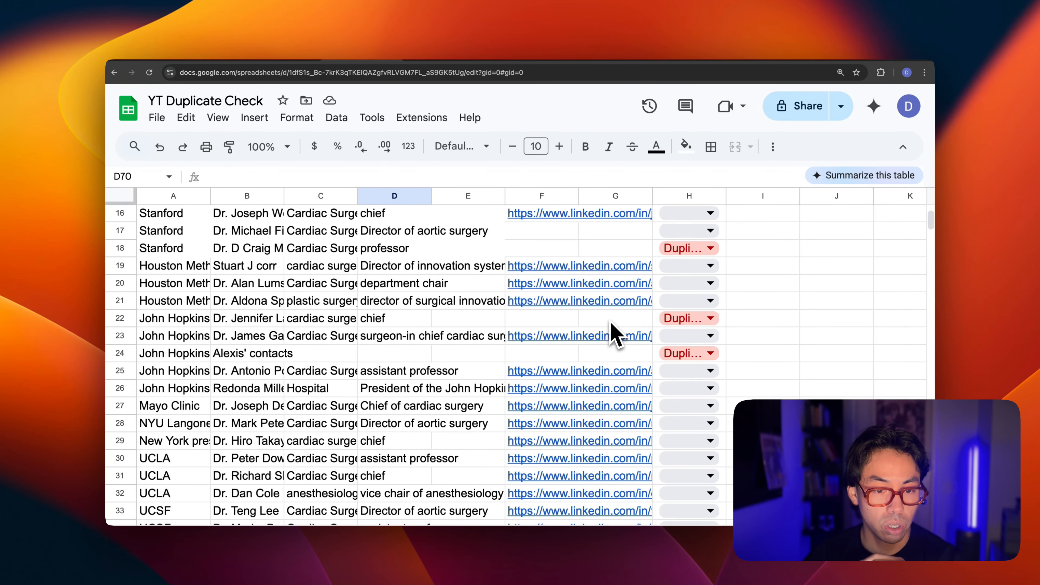
pyautogui.scroll(-12, 612, 358)
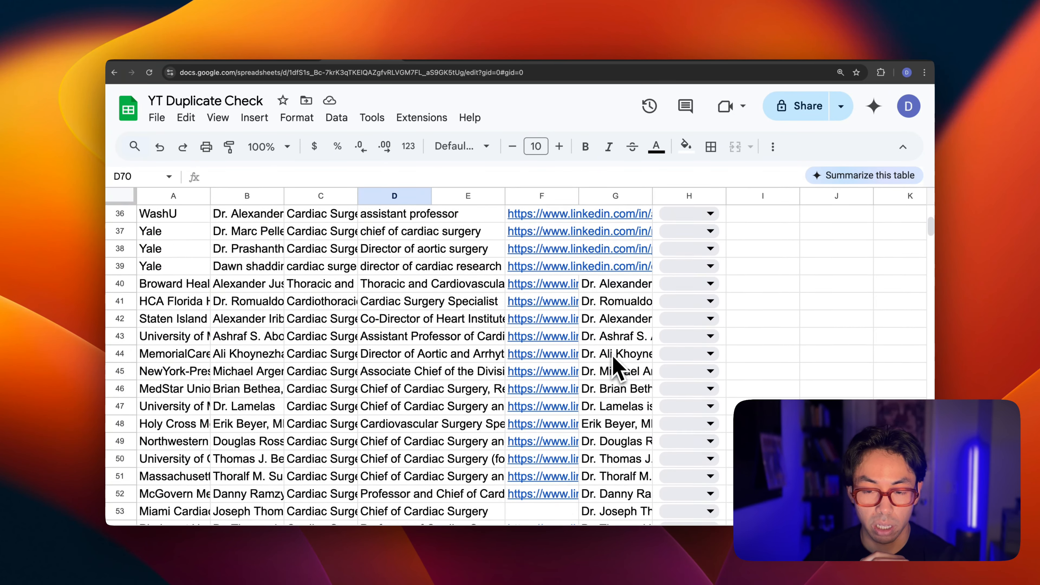
pyautogui.scroll(-2, 614, 361)
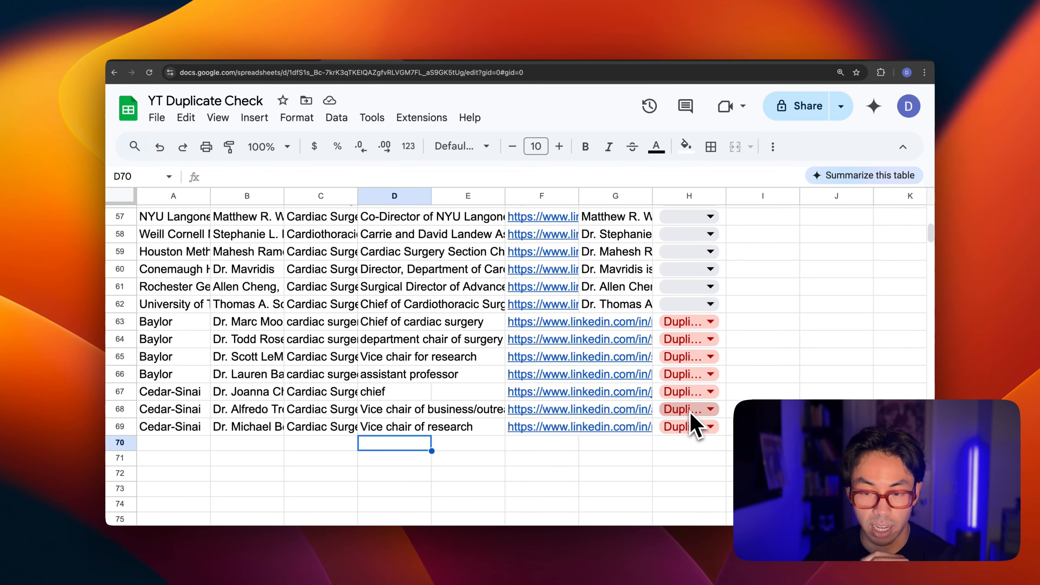
# Examine the rows marked Duplicate among the original contacts, inspecting their LinkedIn cells F18, F22 and F24.
pyautogui.scroll(10, 620, 379)
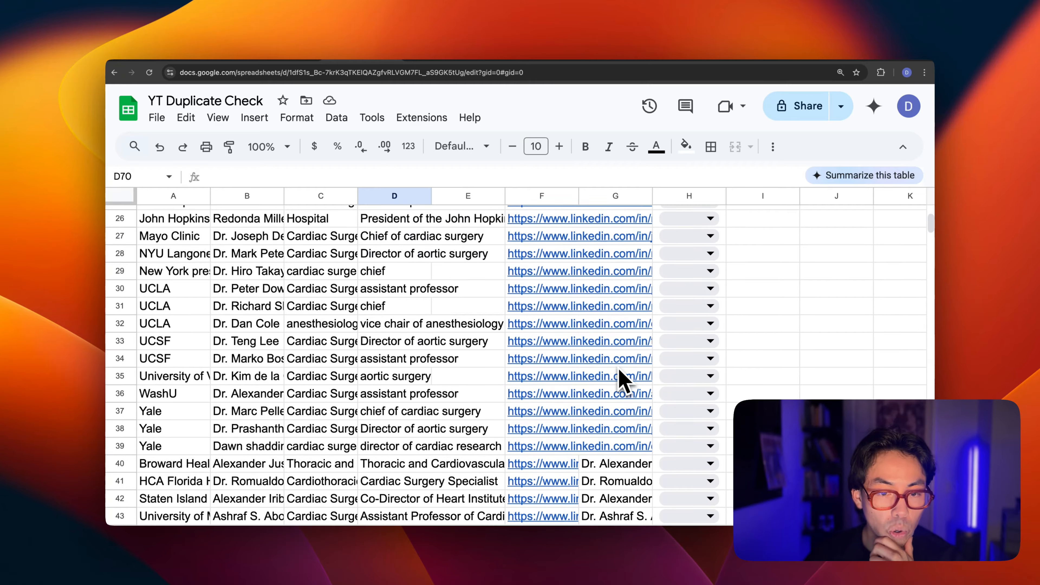
pyautogui.scroll(3, 620, 379)
pyautogui.scroll(1, 620, 379)
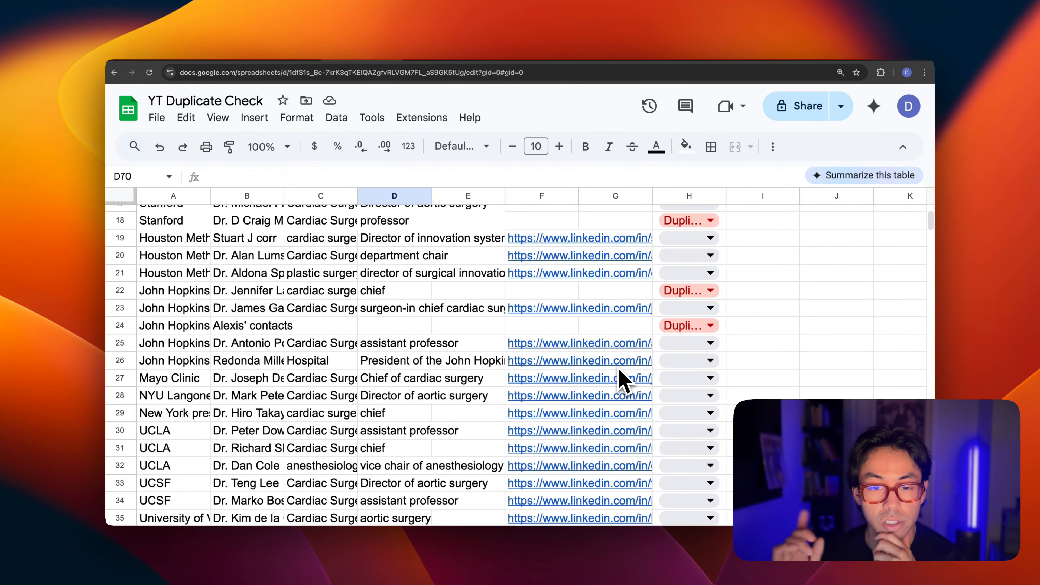
pyautogui.scroll(8, 620, 379)
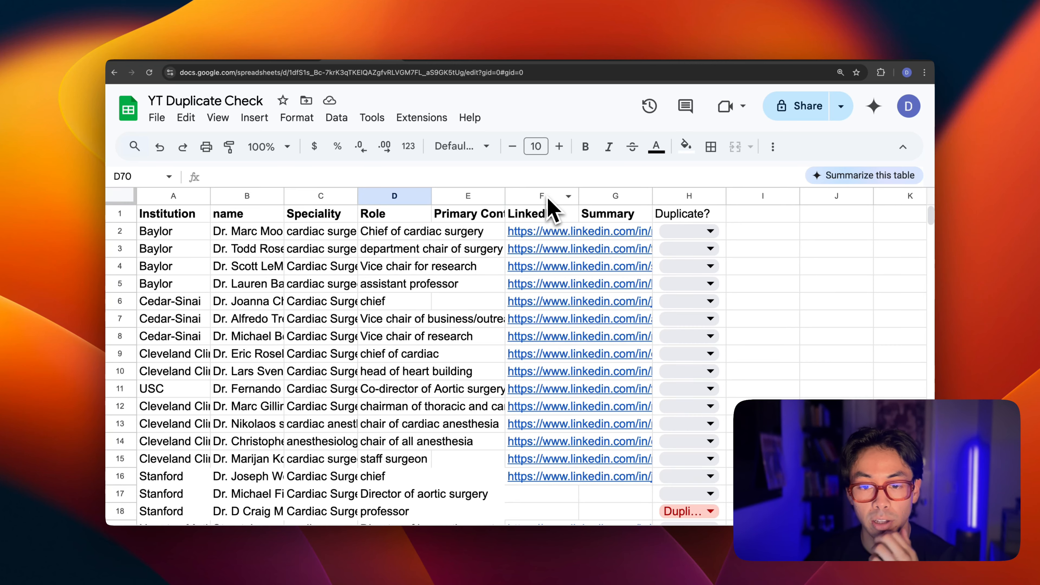
pyautogui.scroll(-4, 551, 207)
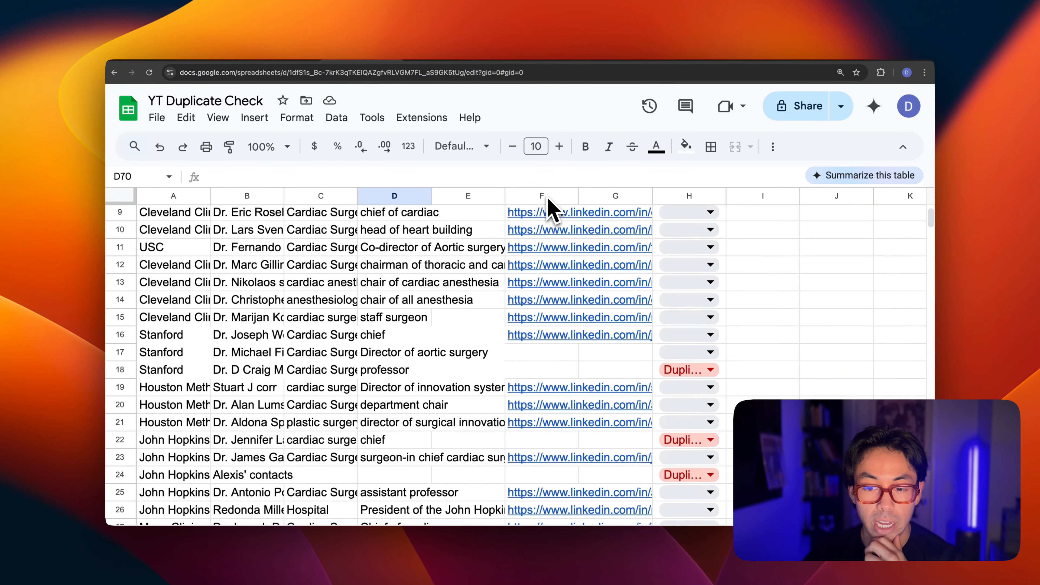
pyautogui.scroll(4, 553, 213)
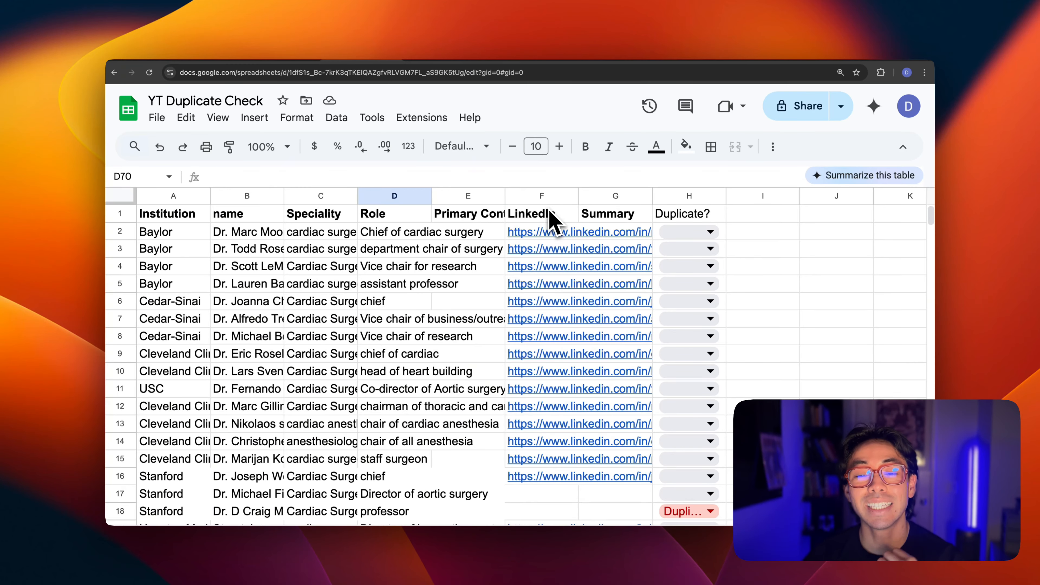
pyautogui.scroll(-5, 548, 361)
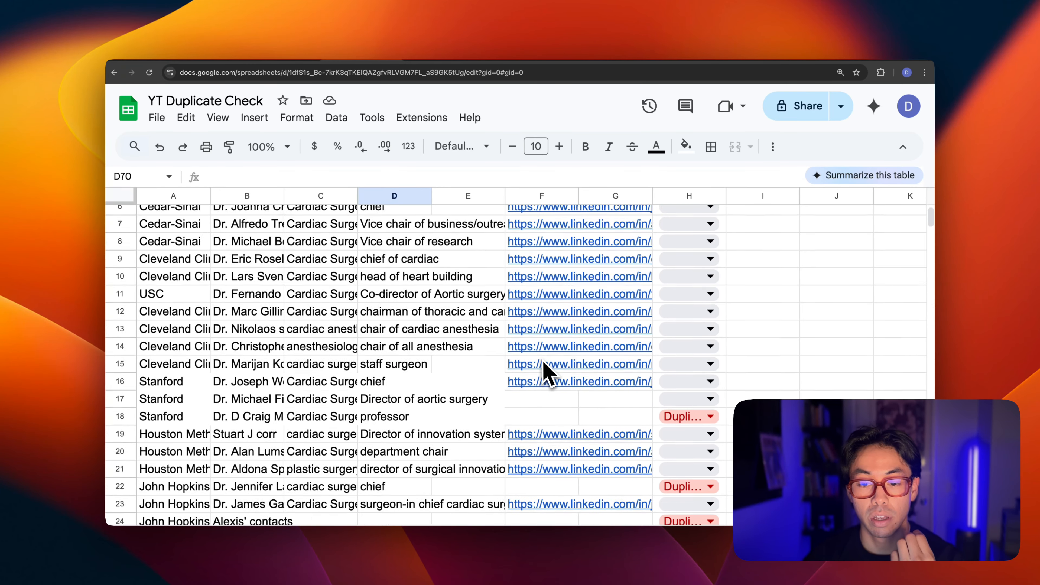
pyautogui.click(547, 350)
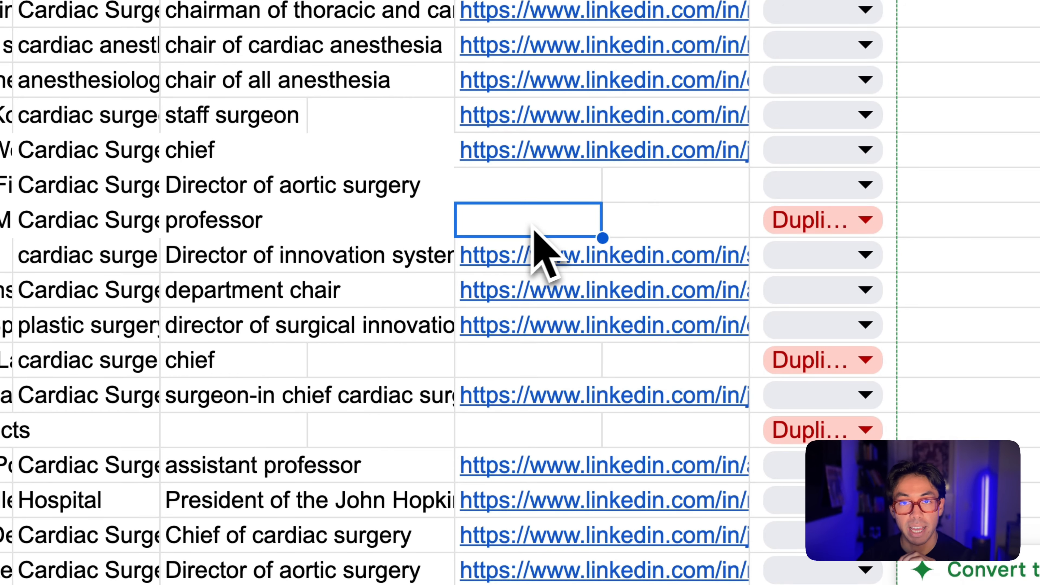
pyautogui.click(527, 363)
pyautogui.click(526, 430)
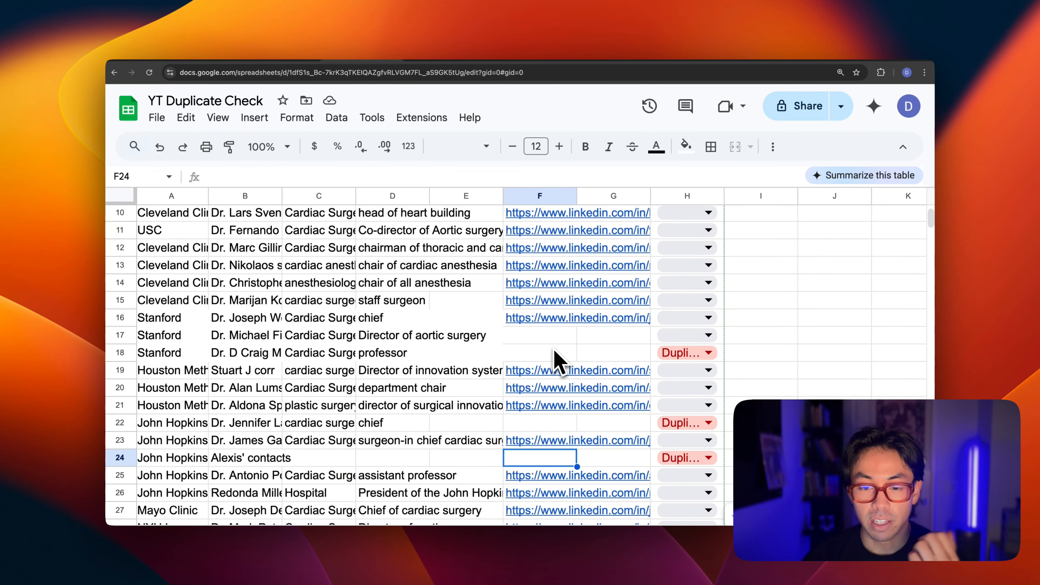
pyautogui.scroll(-1, 558, 360)
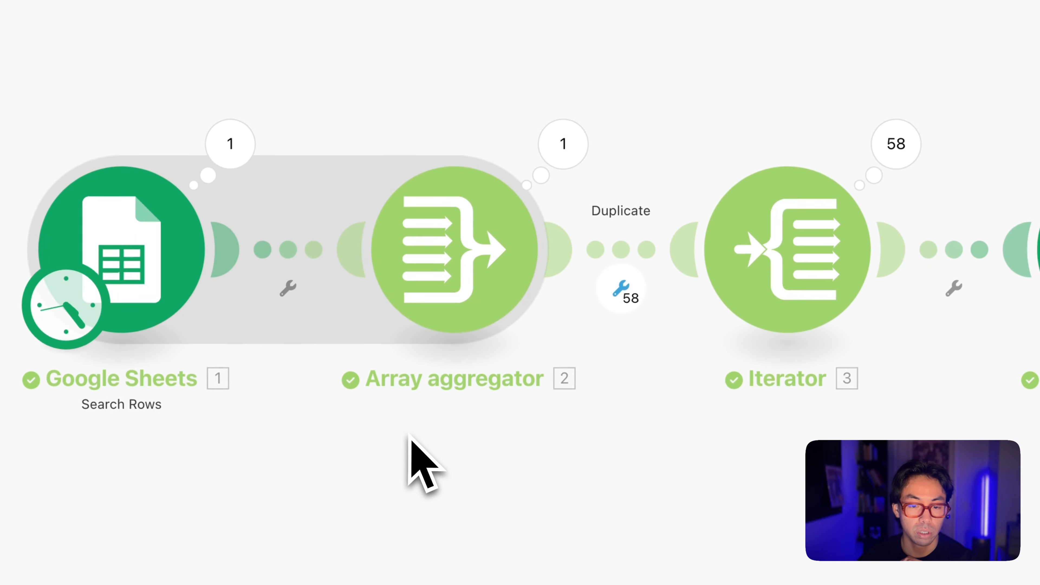
# In the Make scenario, set up a filter between Search Rows and the Array aggregator, labelled URL Available.
pyautogui.rightClick(298, 255)
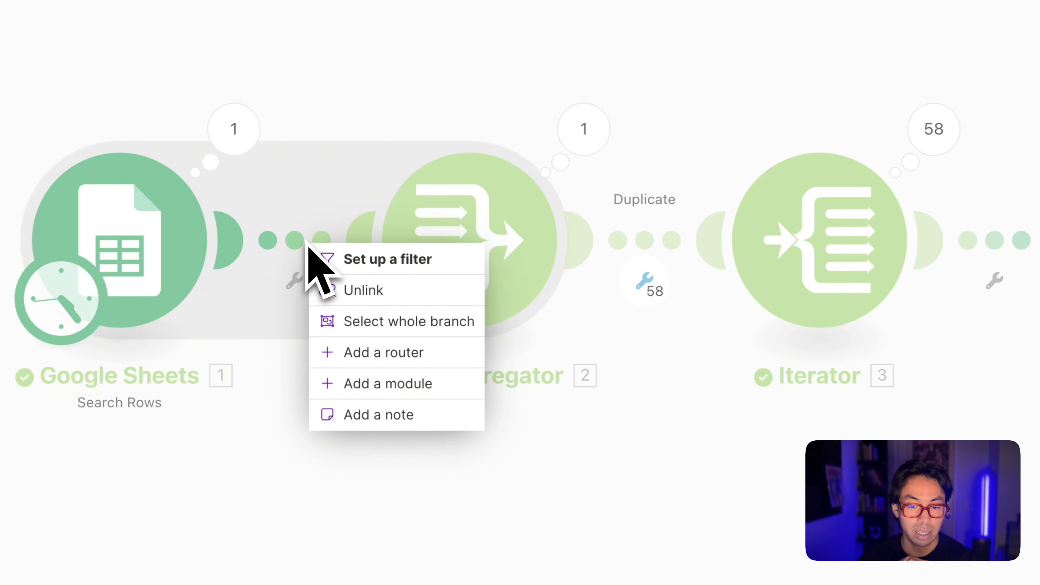
pyautogui.click(326, 260)
pyautogui.click(418, 162)
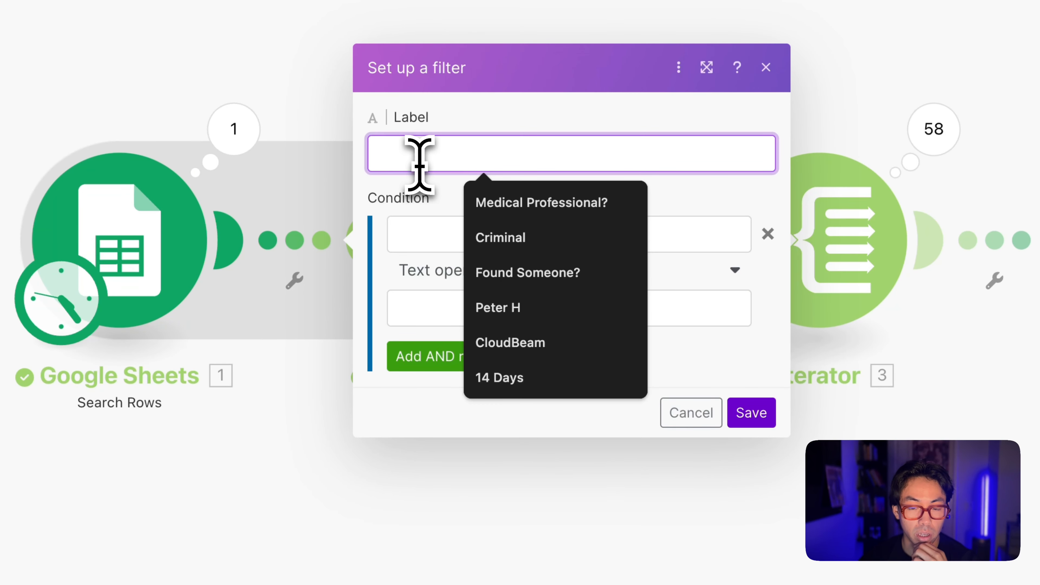
pyautogui.click(413, 200)
pyautogui.click(469, 219)
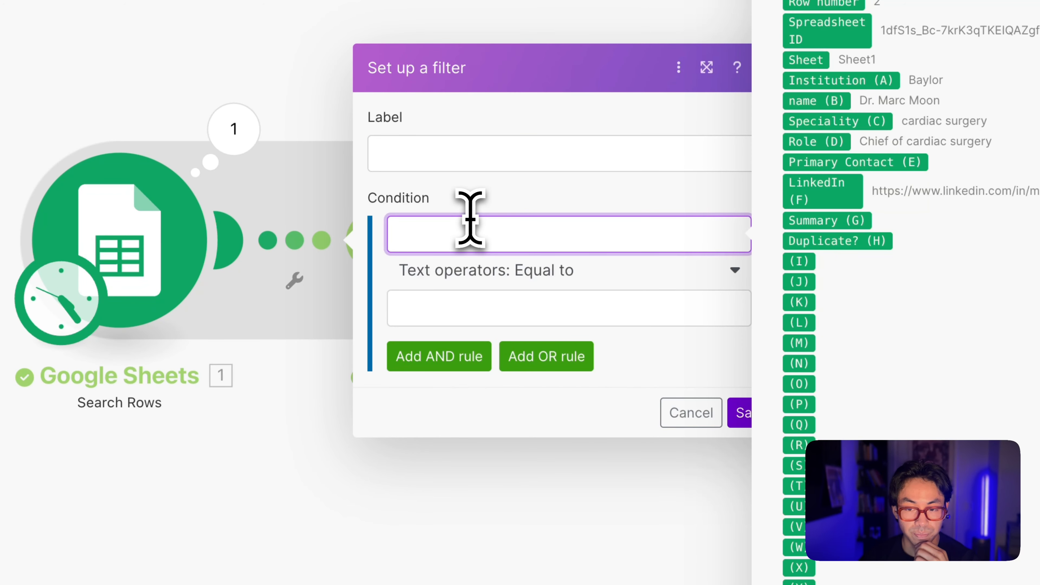
pyautogui.click(465, 155)
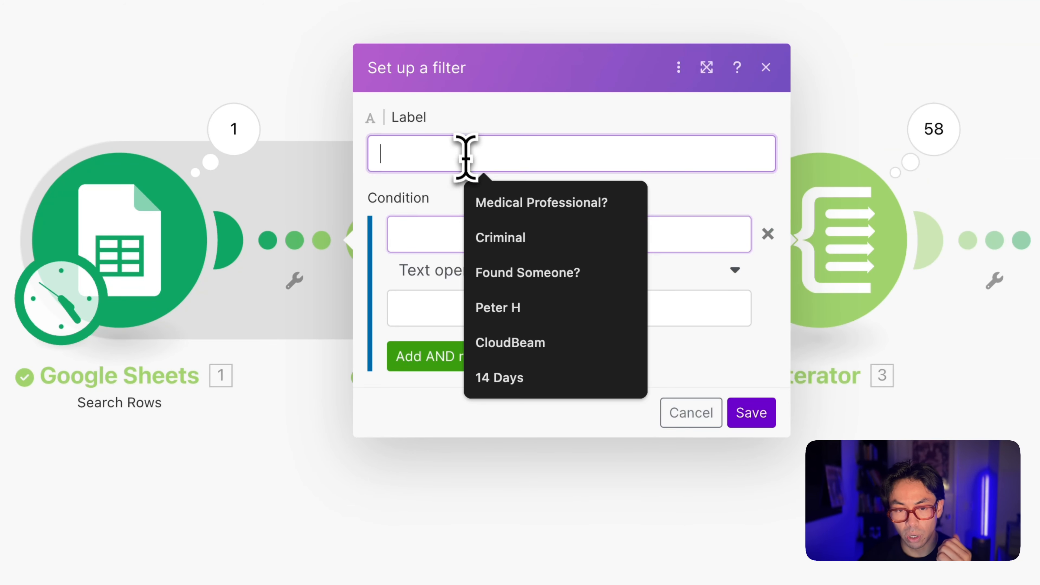
pyautogui.write('U')
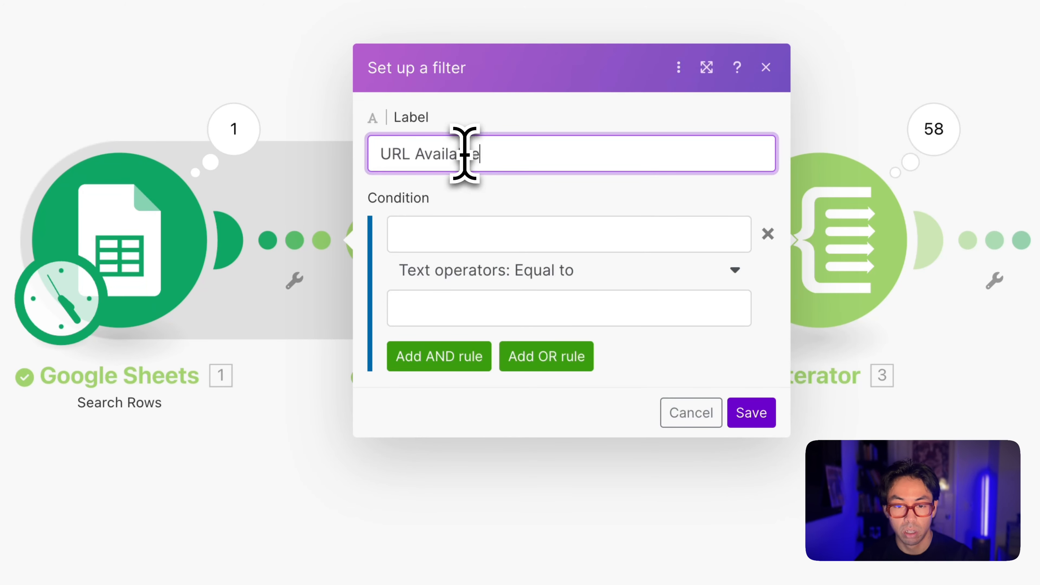
pyautogui.write('RL Available')
# Set the URL Available filter's condition to LinkedIn (F) with the basic operator Exists, and save the filter.
pyautogui.click(476, 232)
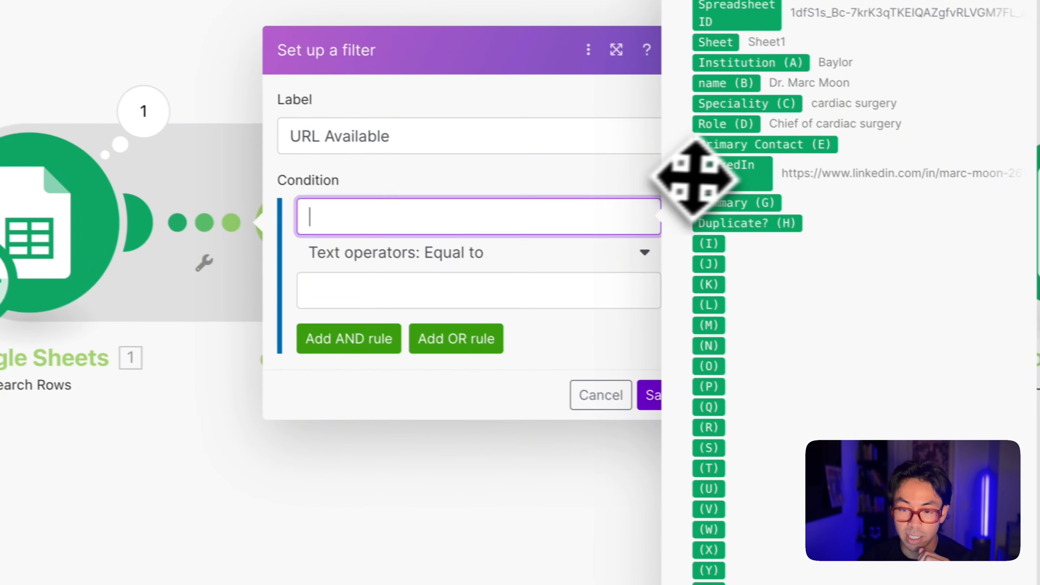
pyautogui.click(704, 172)
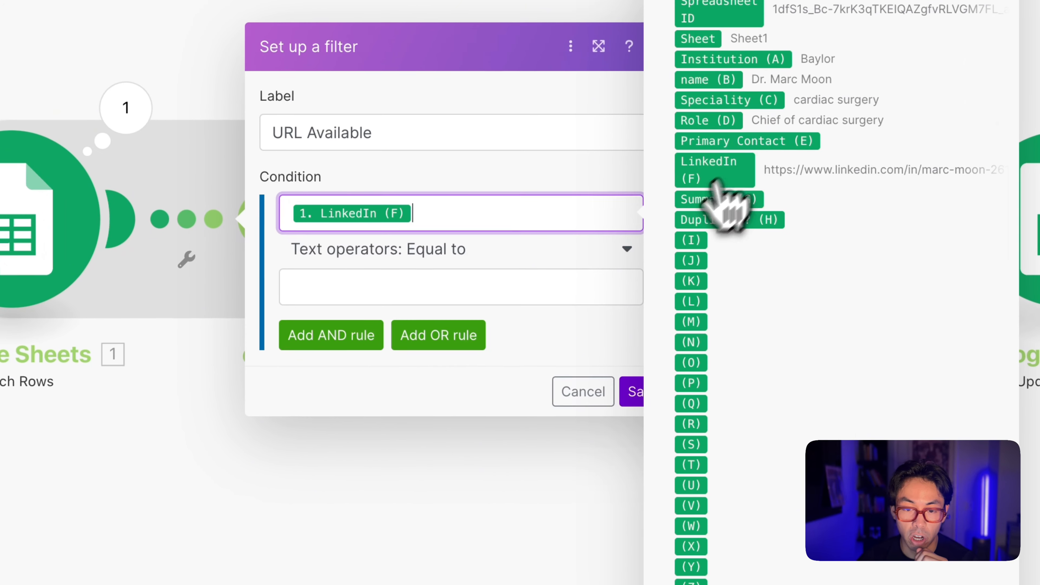
pyautogui.click(558, 251)
pyautogui.click(439, 346)
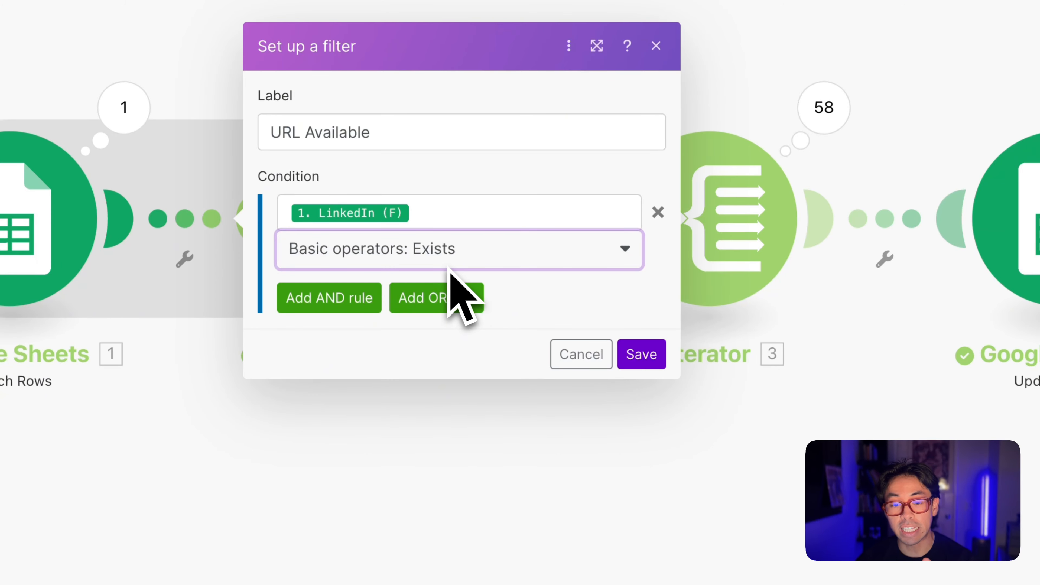
pyautogui.click(651, 354)
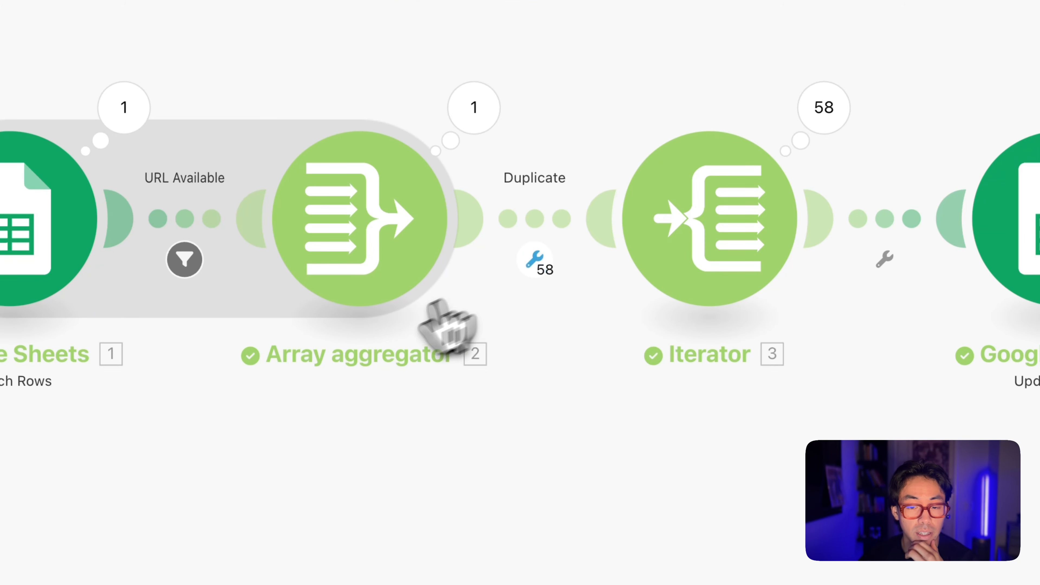